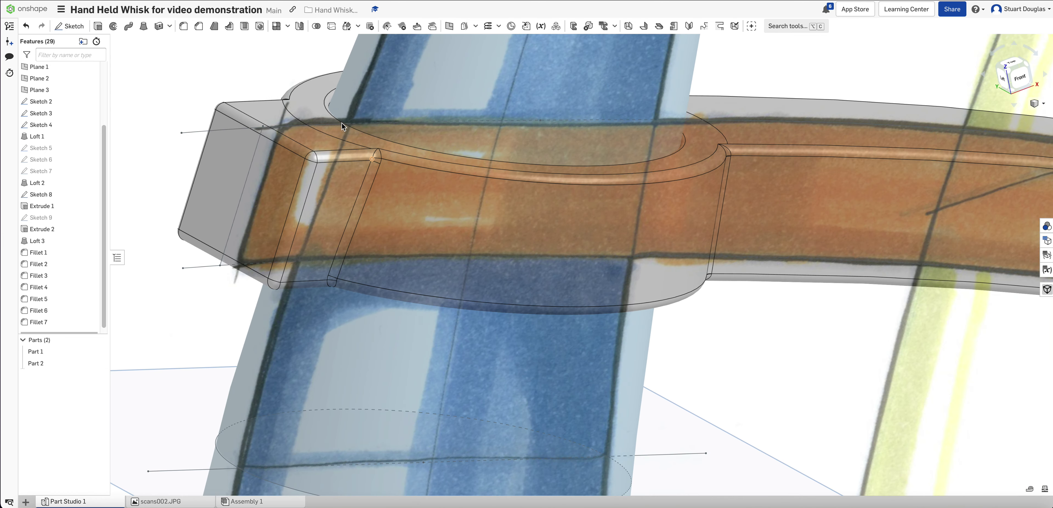
- Examine the whisk handle and the surrounding collar and strap against the scanned sketch from several angles
right_click_drag(804, 185, 794, 204)
scroll(580, 230, "down", 10)
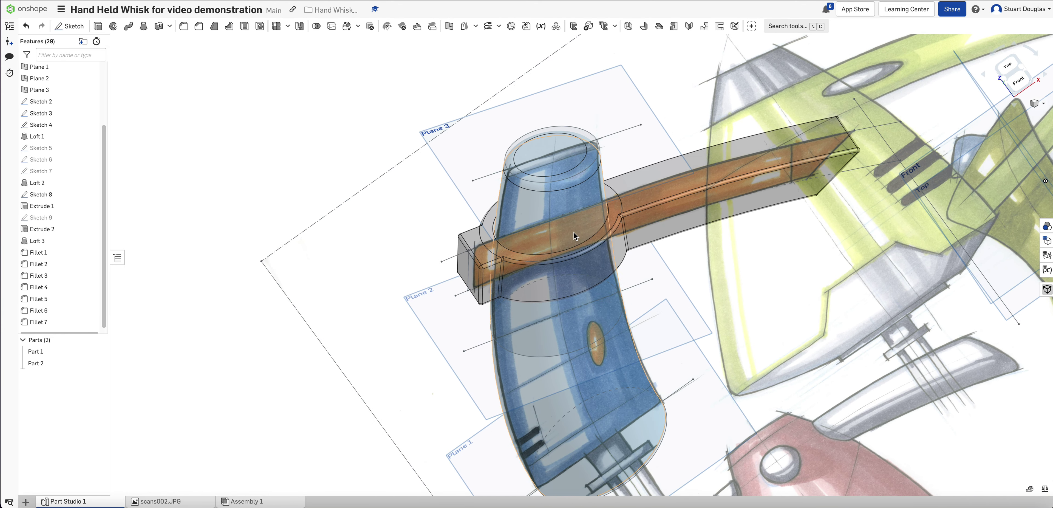
scroll(663, 454, "up", 4)
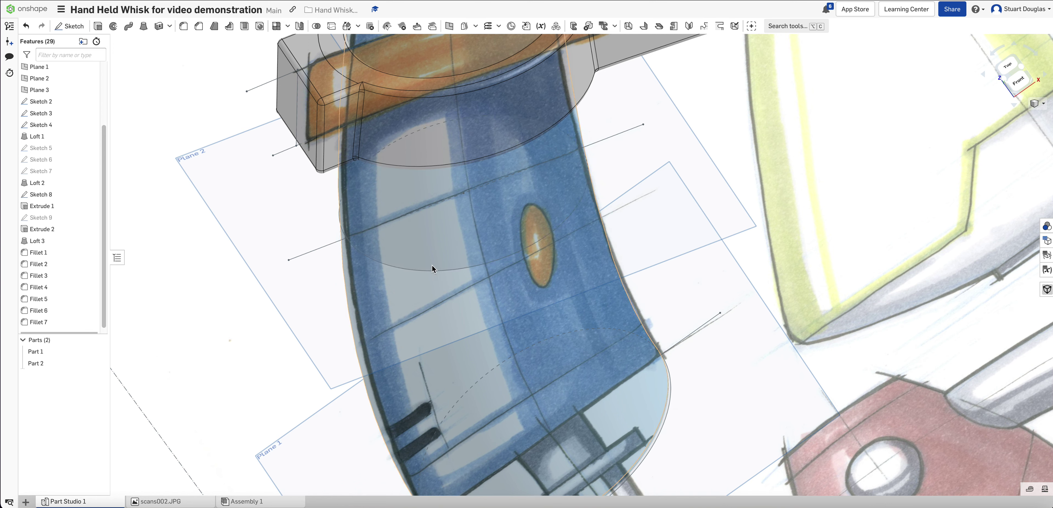
scroll(389, 248, "down", 5)
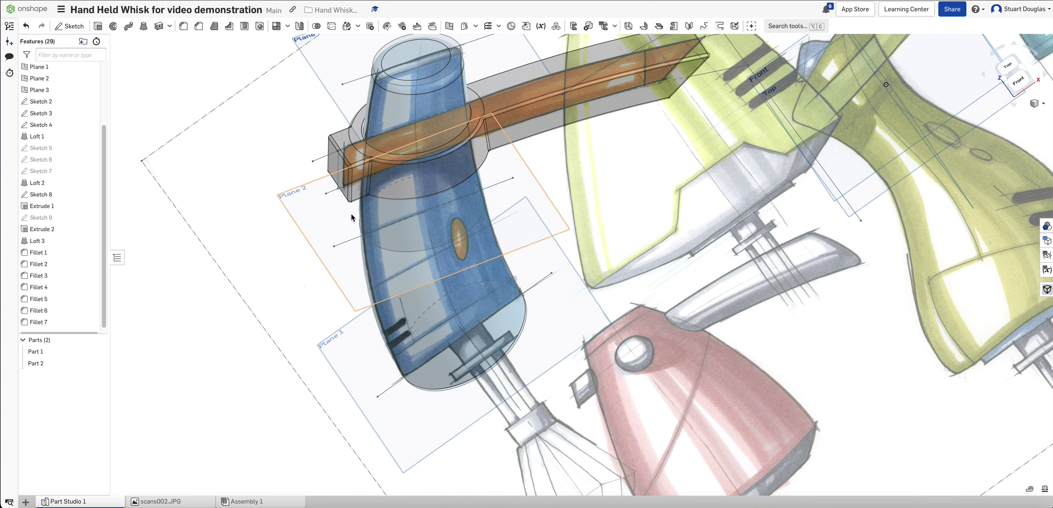
right_click_drag(351, 213, 383, 181)
scroll(384, 180, "up", 1)
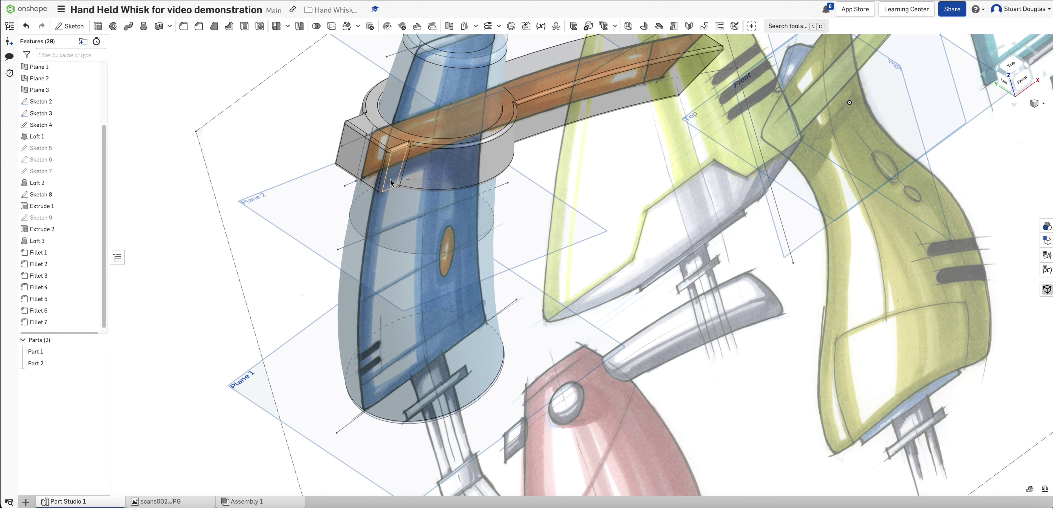
scroll(385, 179, "down", 5)
scroll(384, 87, "up", 5)
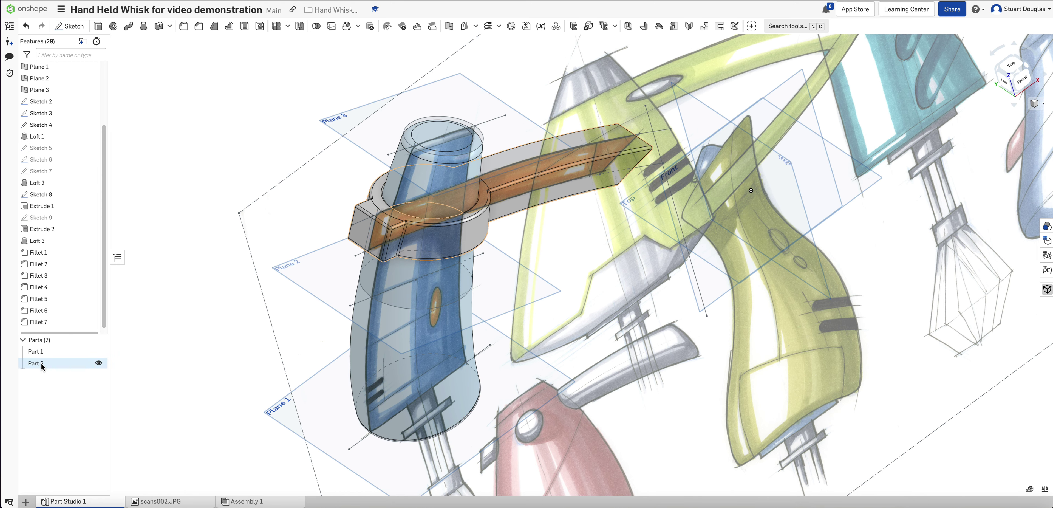
- Hide Part 2 and hollow out Part 1, the handle body, with a 2.5 mm Shell
left_click(99, 363)
right_click_drag(242, 331, 238, 314)
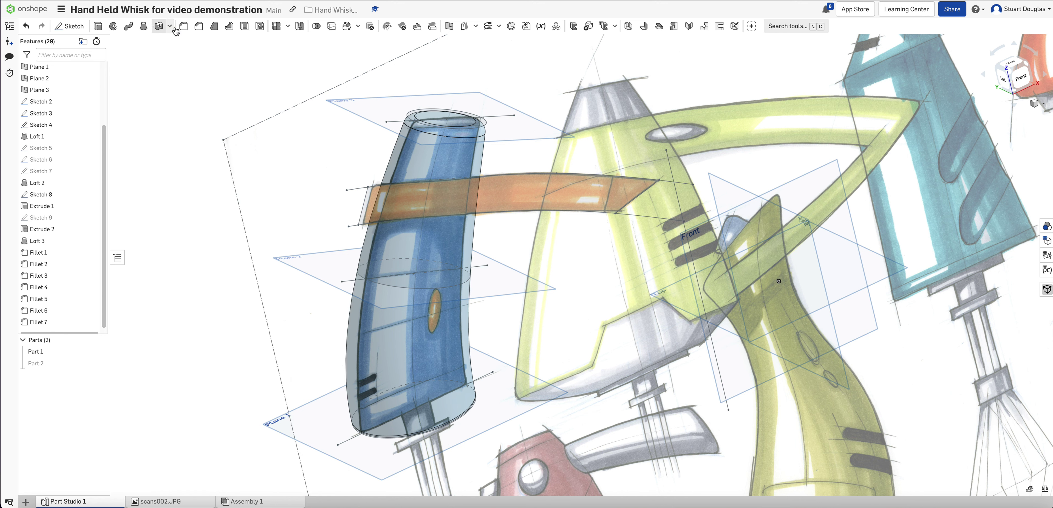
left_click(245, 27)
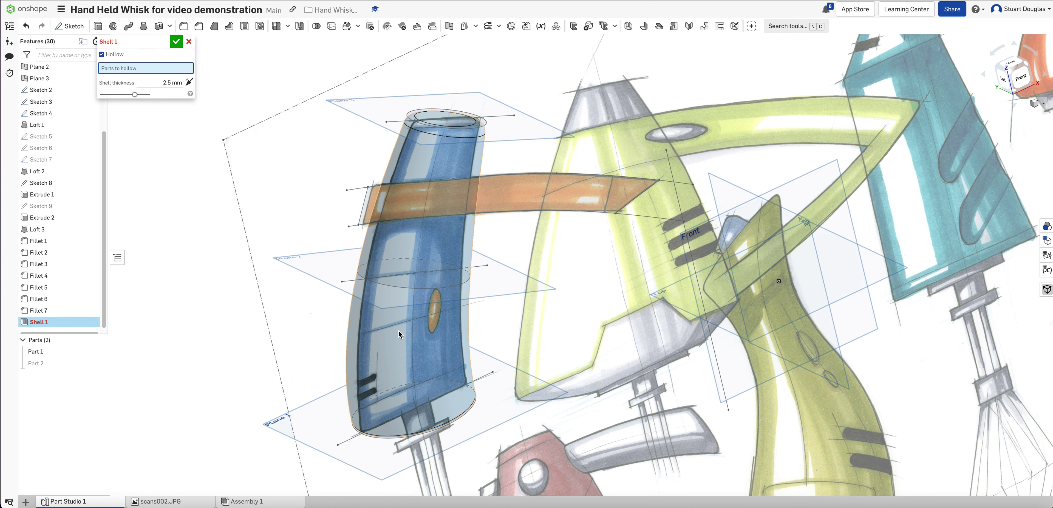
left_click(378, 378)
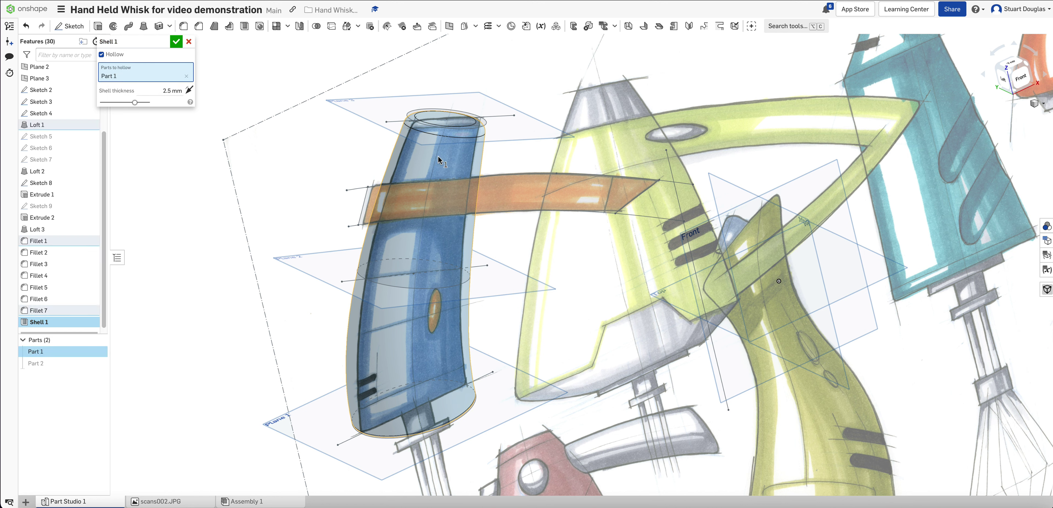
left_click_drag(160, 92, 170, 91)
left_click(176, 42)
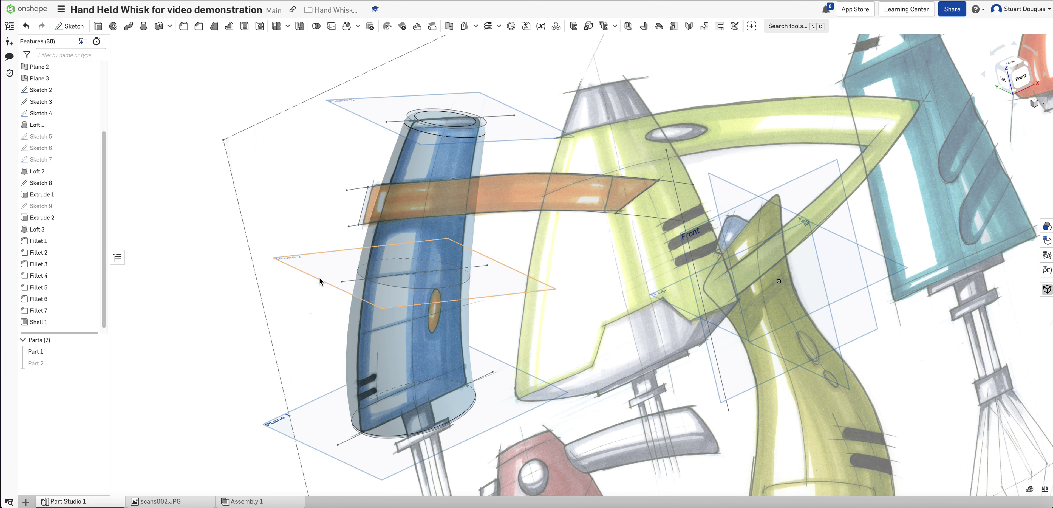
- Examine the hollow handle's inner wall near its base using shading with hidden edges, and restore the plain shaded display
left_click(1044, 105)
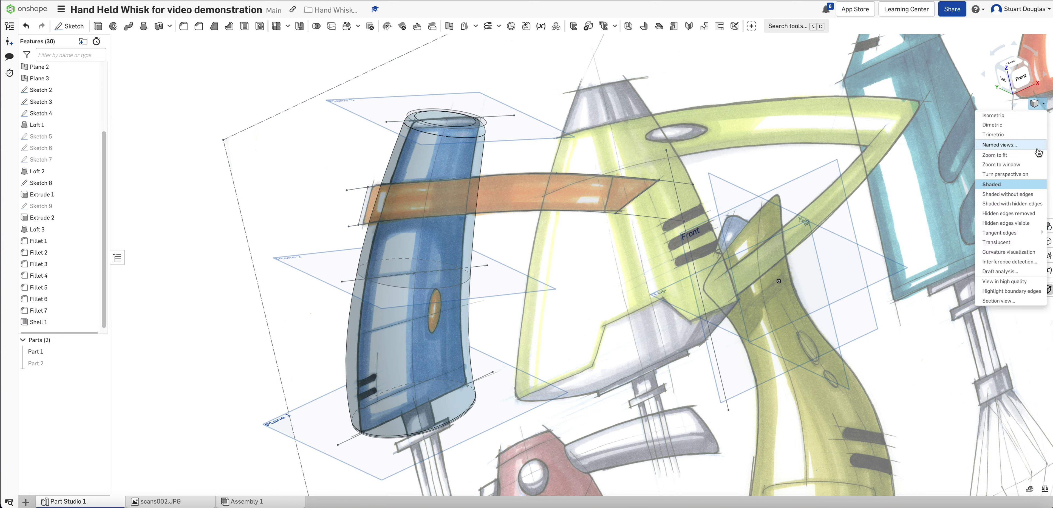
left_click(1037, 204)
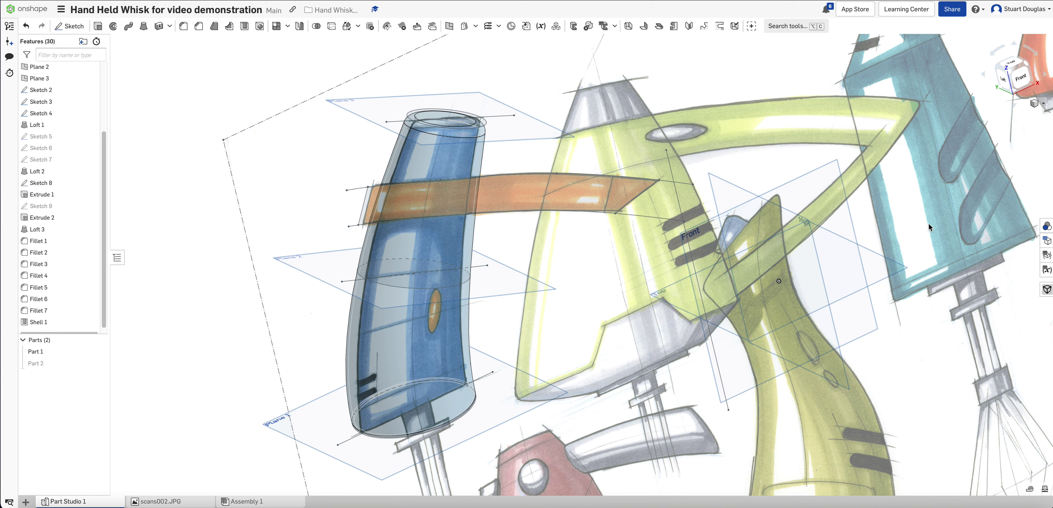
scroll(341, 419, "up", 3)
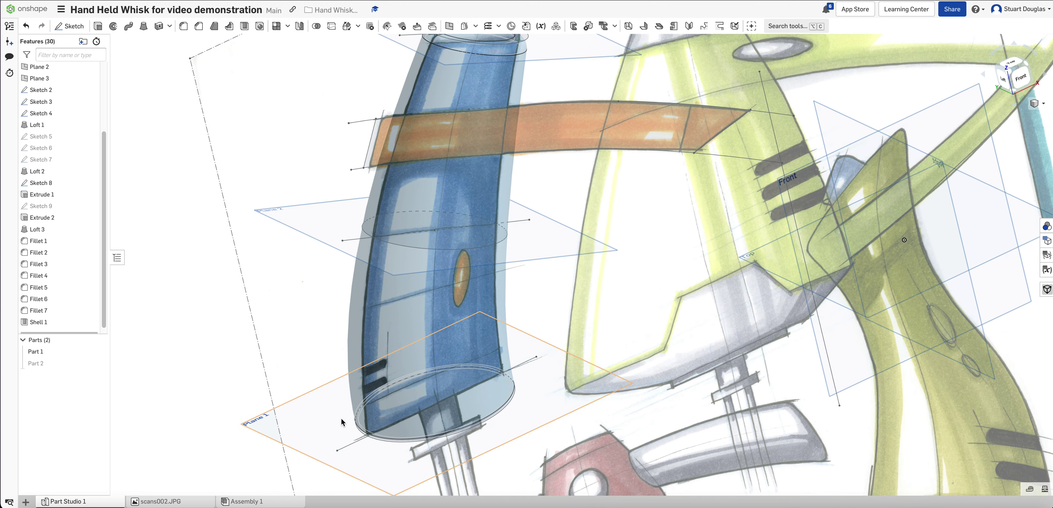
scroll(341, 418, "up", 3)
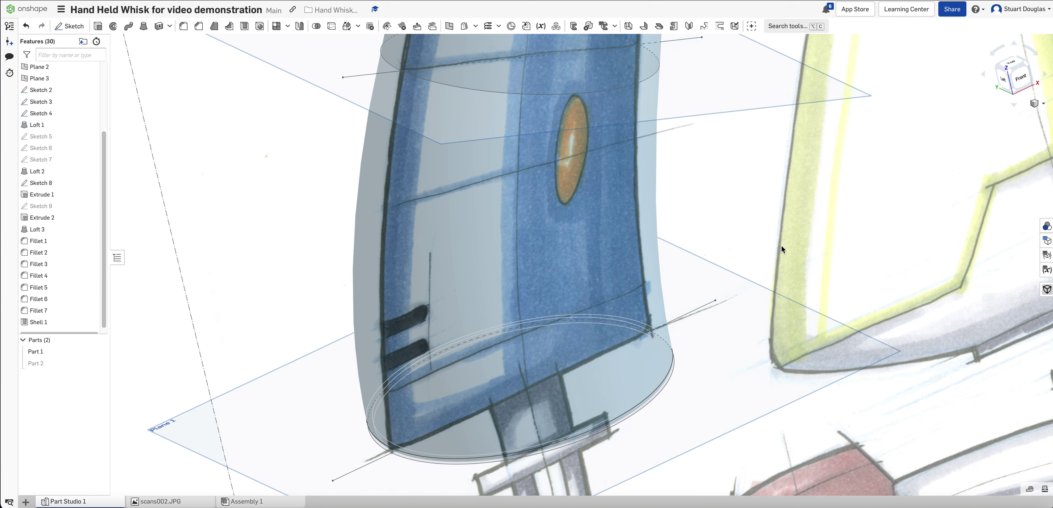
mouse_move(723, 237)
right_mouse_down()
mouse_move(706, 224)
mouse_move(708, 244)
right_mouse_up()
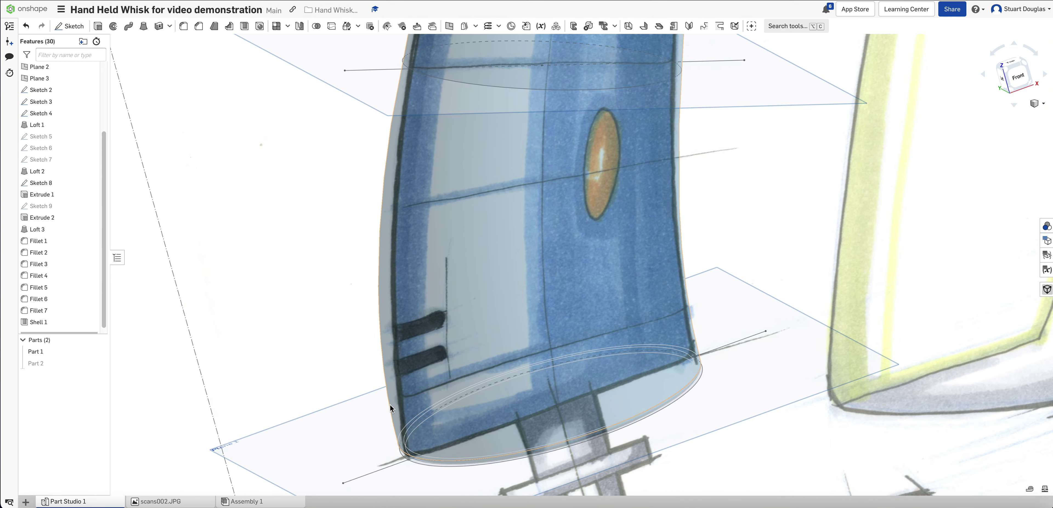
scroll(458, 374, "up", 5)
scroll(459, 374, "down", 6)
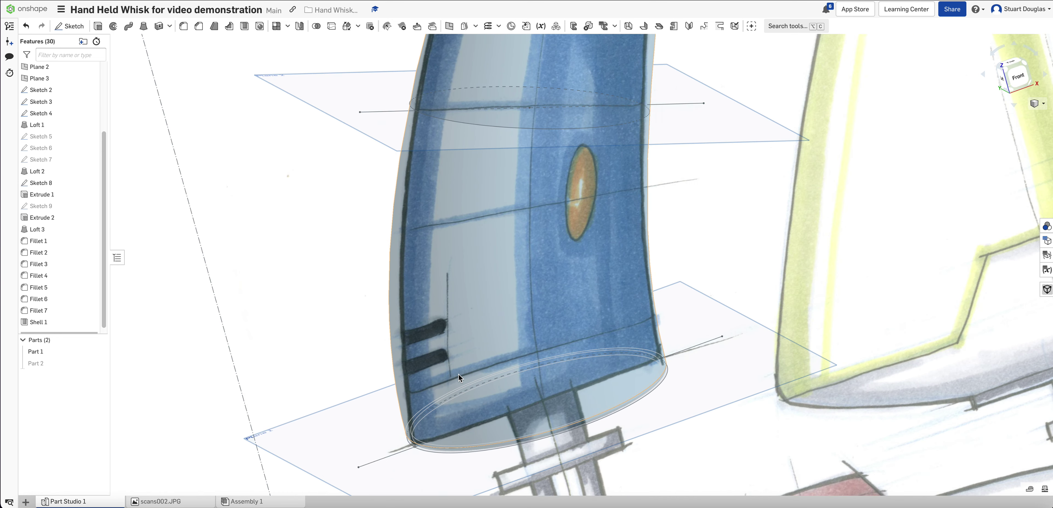
scroll(458, 374, "down", 3)
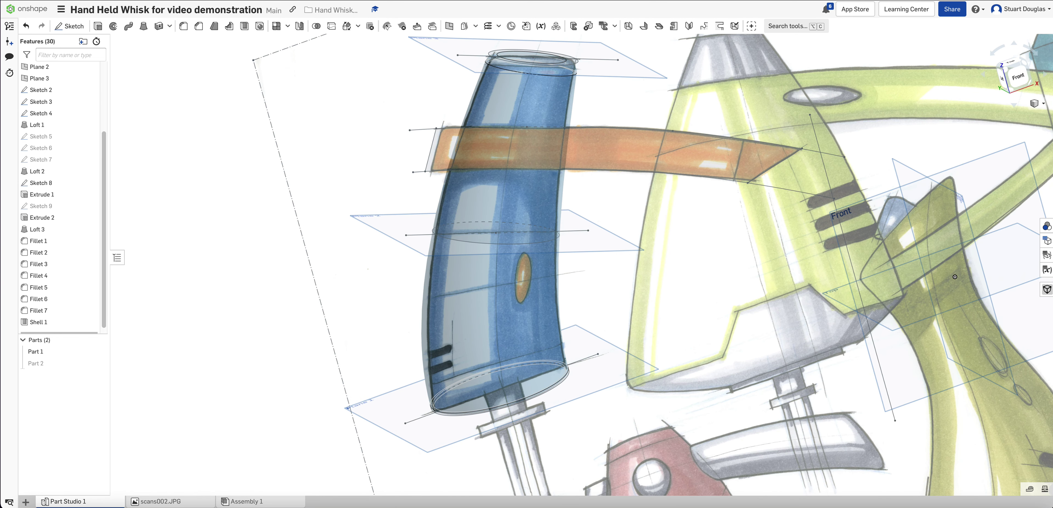
left_click(1043, 104)
left_click(1017, 185)
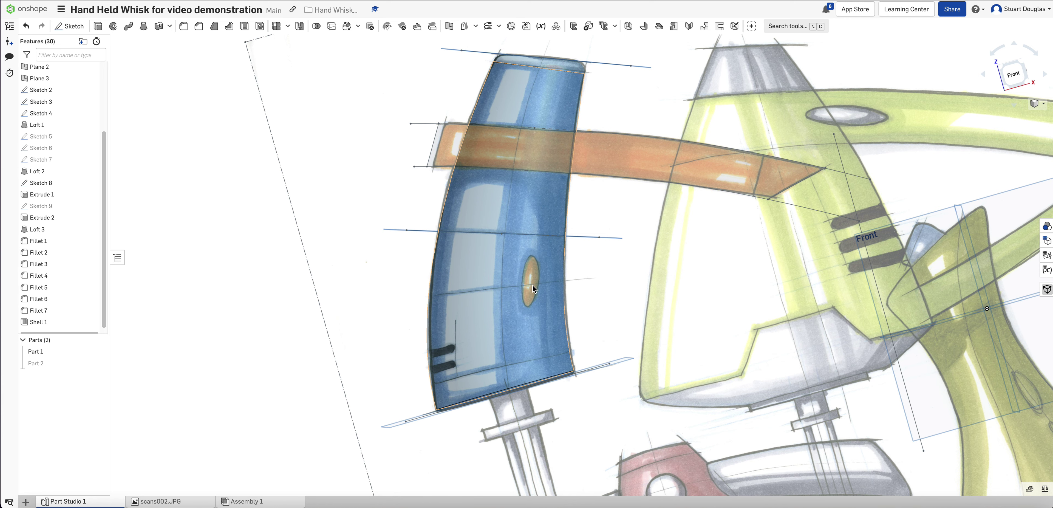
- Start a new sketch on the Front plane, facing the orange oval button on the blue handle
mouse_move(583, 261)
right_mouse_down()
mouse_move(593, 278)
mouse_move(605, 268)
mouse_move(559, 265)
mouse_move(581, 256)
mouse_move(571, 266)
right_mouse_up()
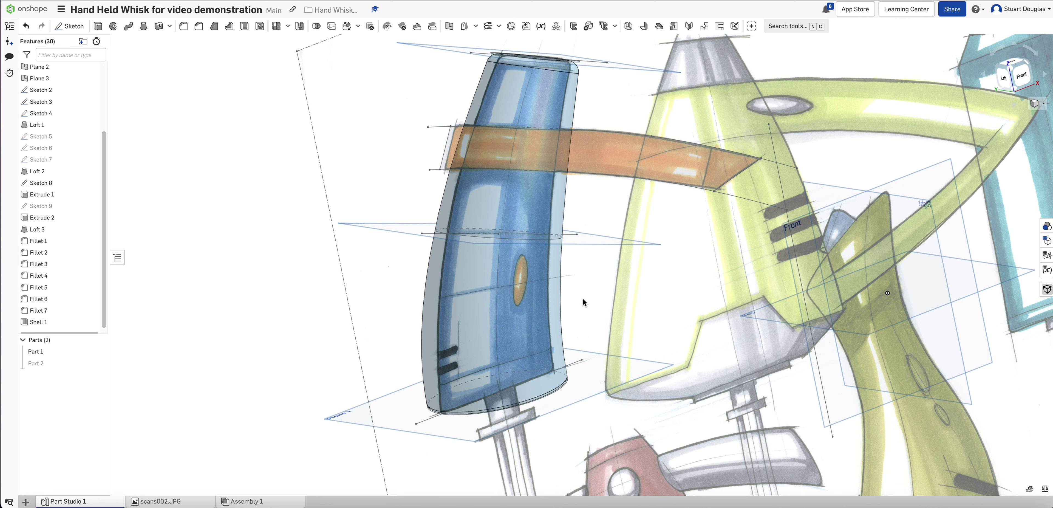
mouse_move(587, 283)
right_mouse_down()
mouse_move(600, 278)
mouse_move(596, 286)
right_mouse_up()
left_click(69, 26)
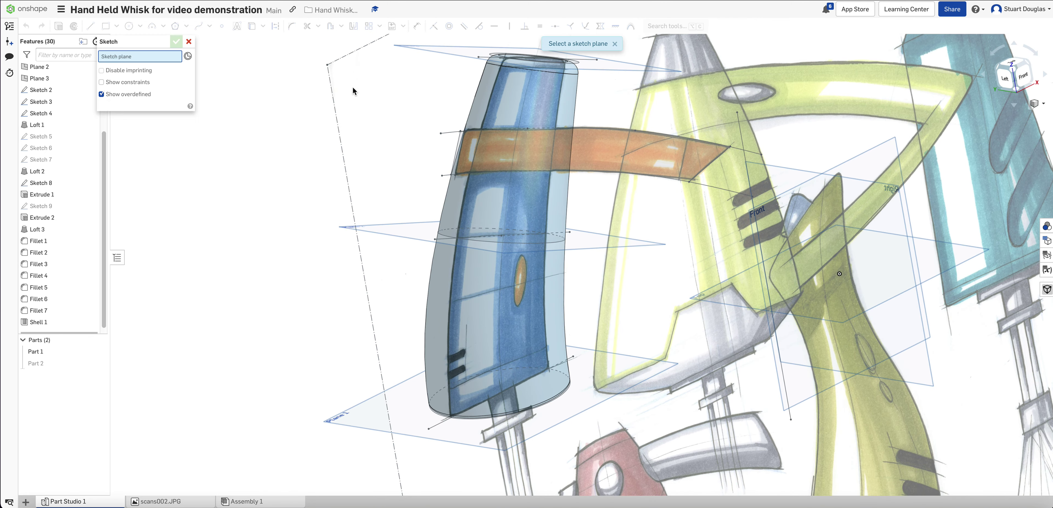
left_click(804, 186)
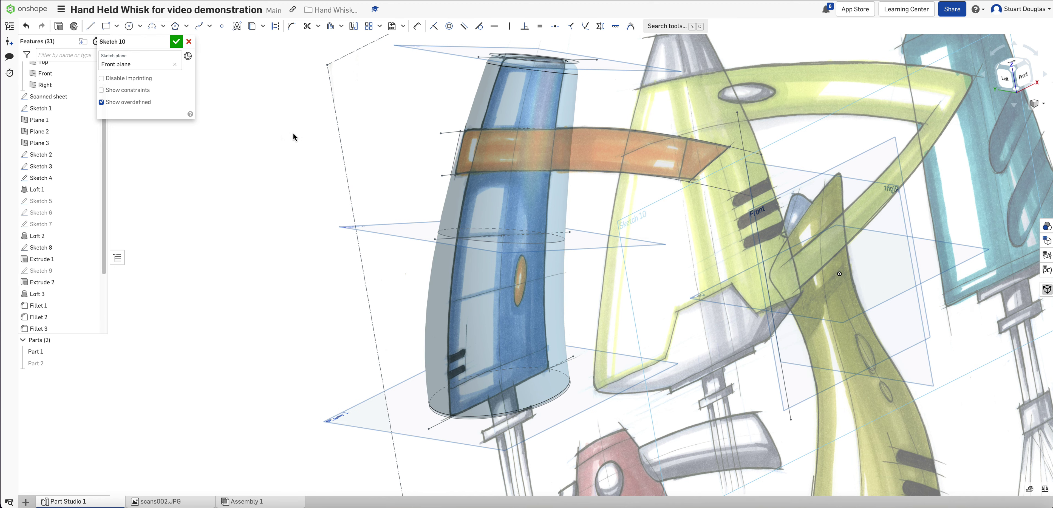
left_click(1026, 77)
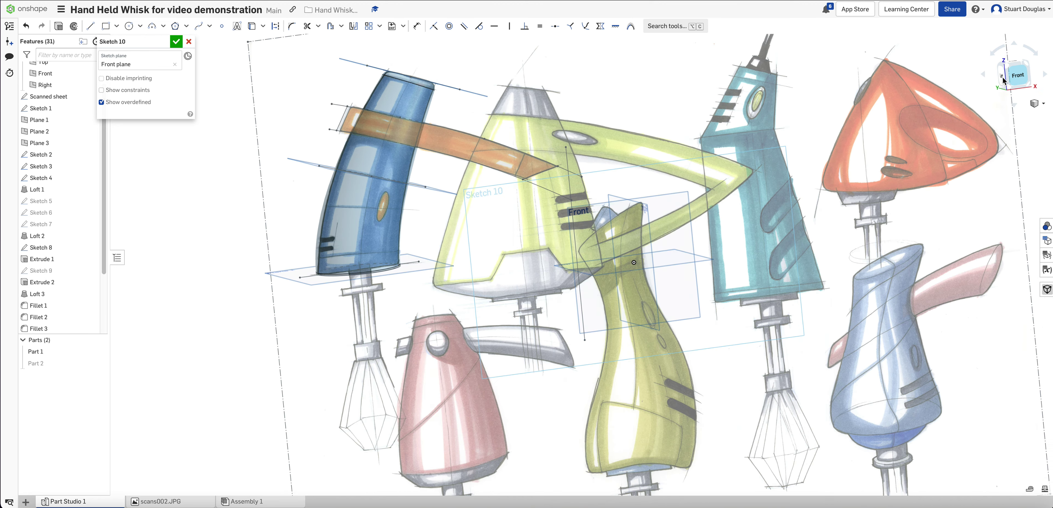
scroll(356, 179, "up", 10)
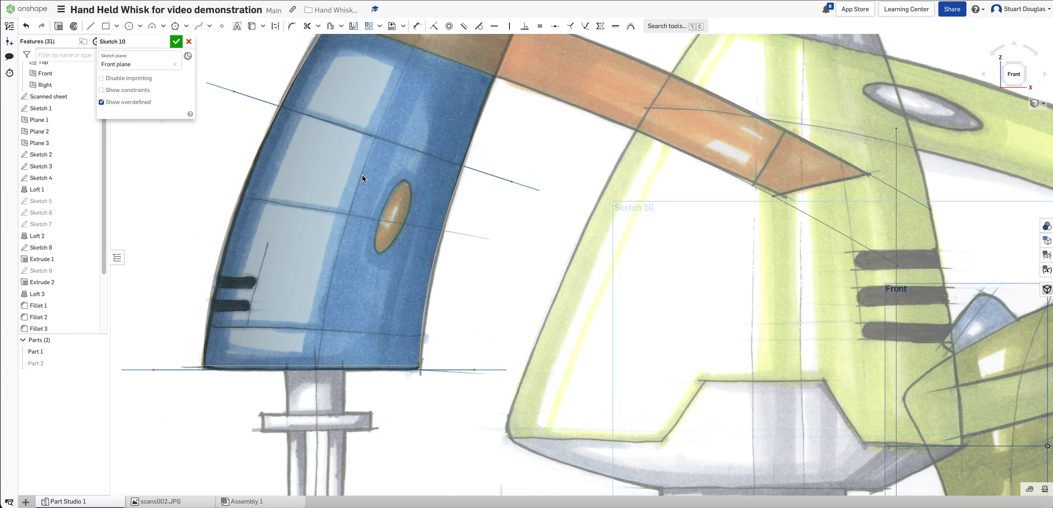
scroll(368, 172, "up", 3)
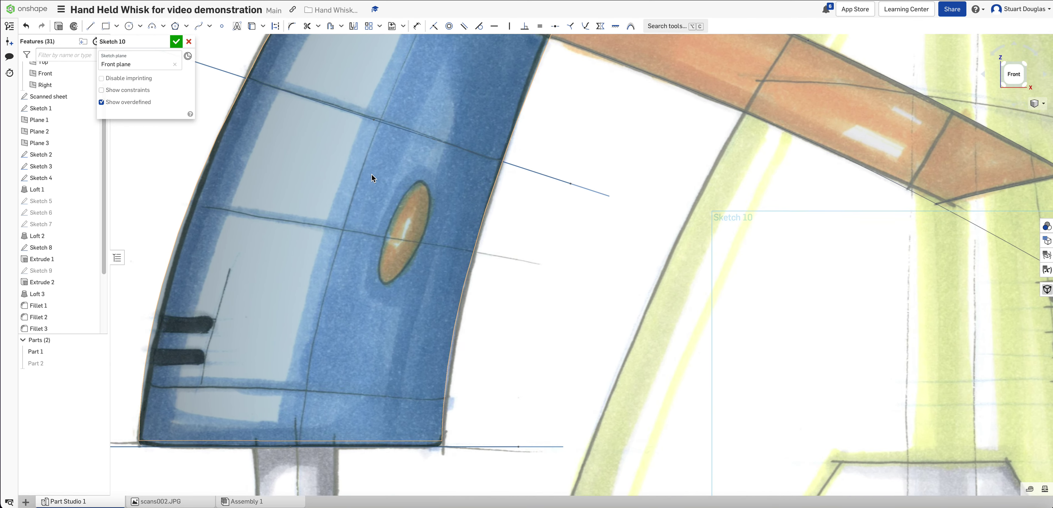
- Sketch a tilted ellipse about 12 mm wide over the orange button outline on the handle
left_click(140, 26)
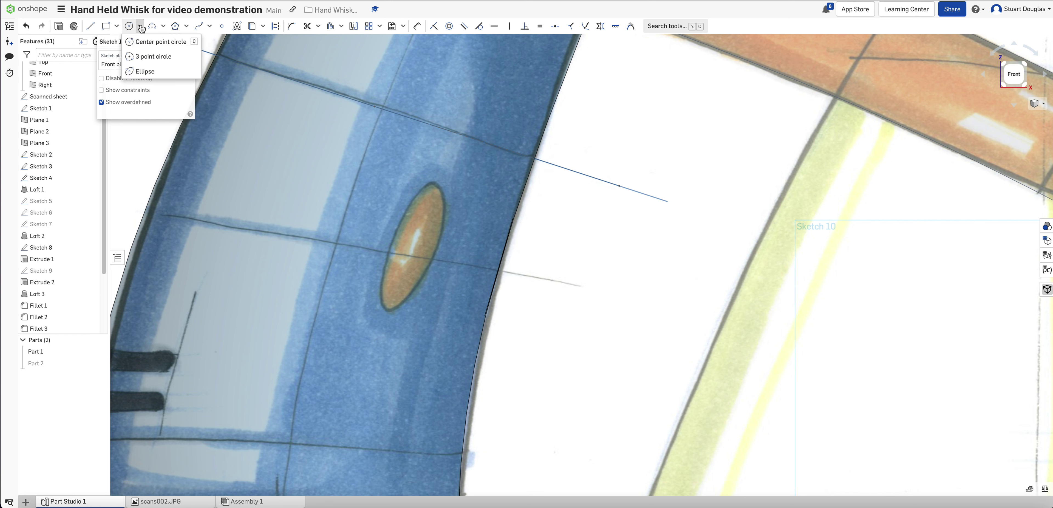
left_click(139, 72)
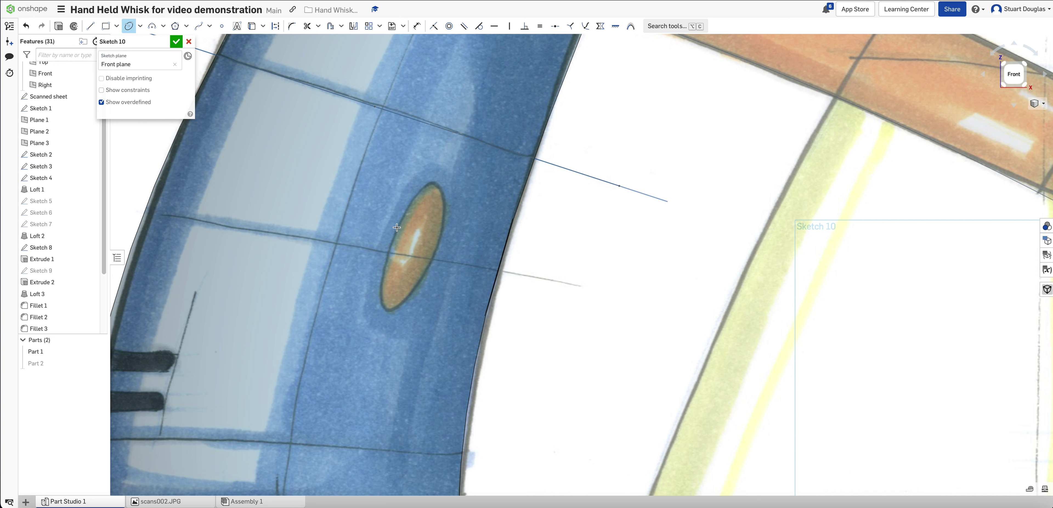
left_click(438, 185)
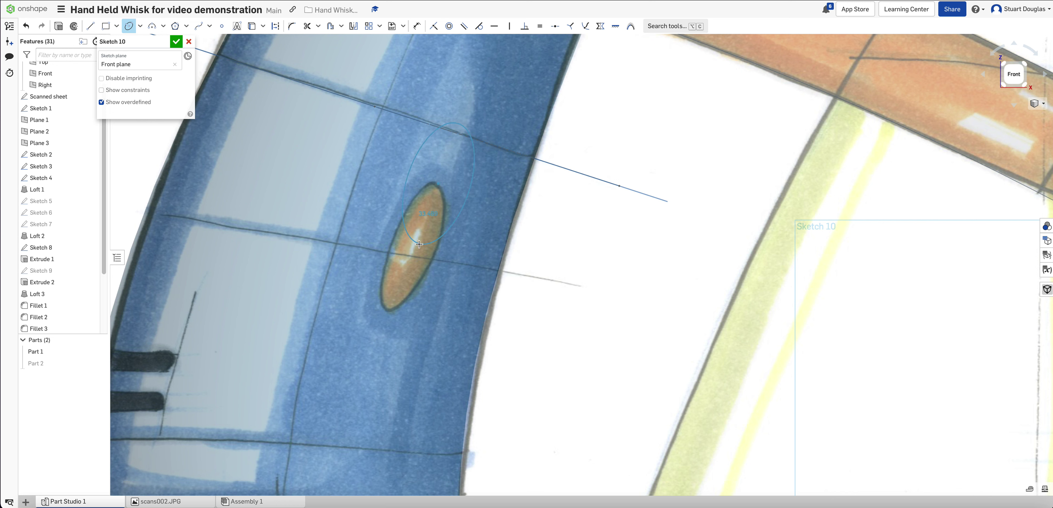
key("Escape")
left_click(129, 27)
left_click(437, 186)
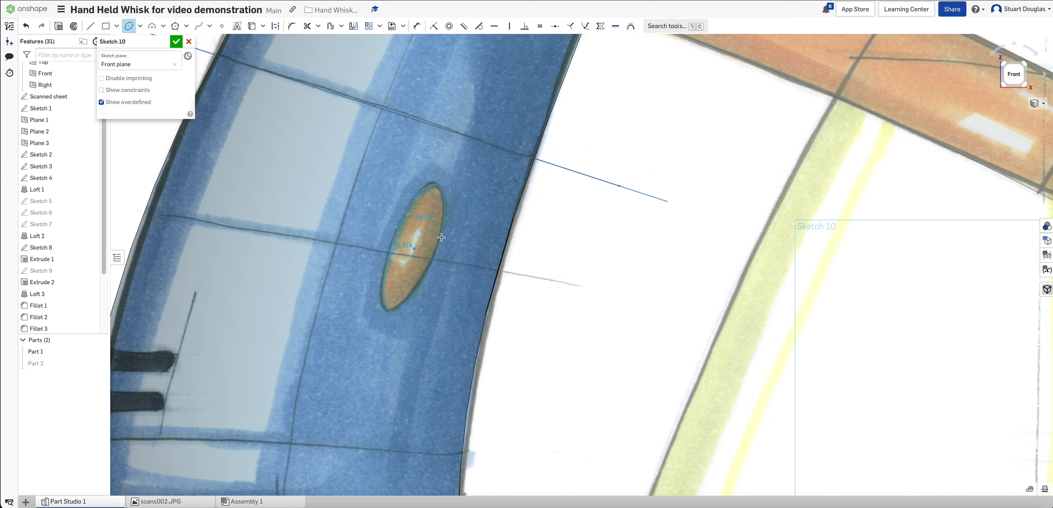
left_click(441, 238)
key("Escape")
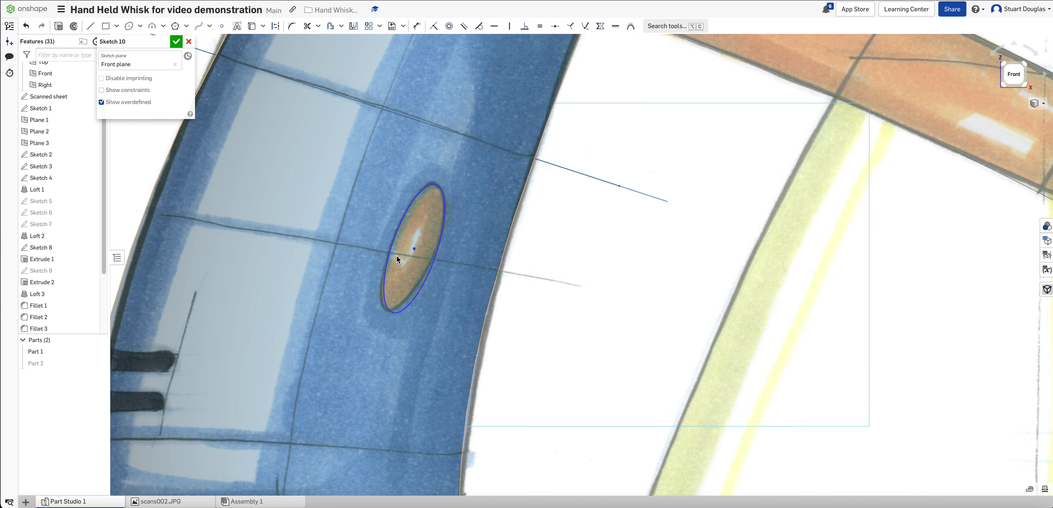
- Adjust the ellipse to follow the orange button outline more closely, about 35.3 mm long and 11.6 mm wide
left_click(393, 314)
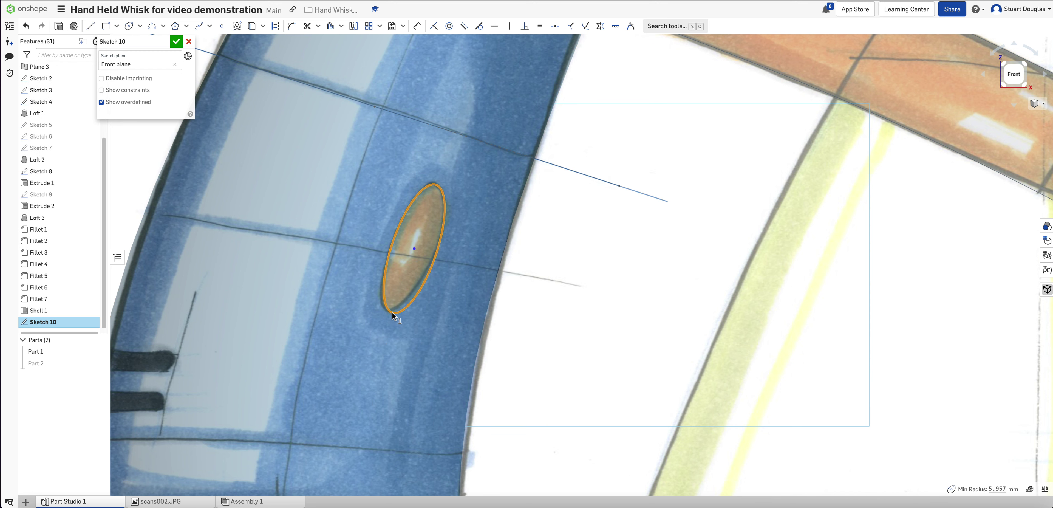
left_click_drag(391, 314, 390, 307)
mouse_move(413, 249)
left_mouse_down()
mouse_move(434, 213)
mouse_move(413, 248)
left_mouse_up()
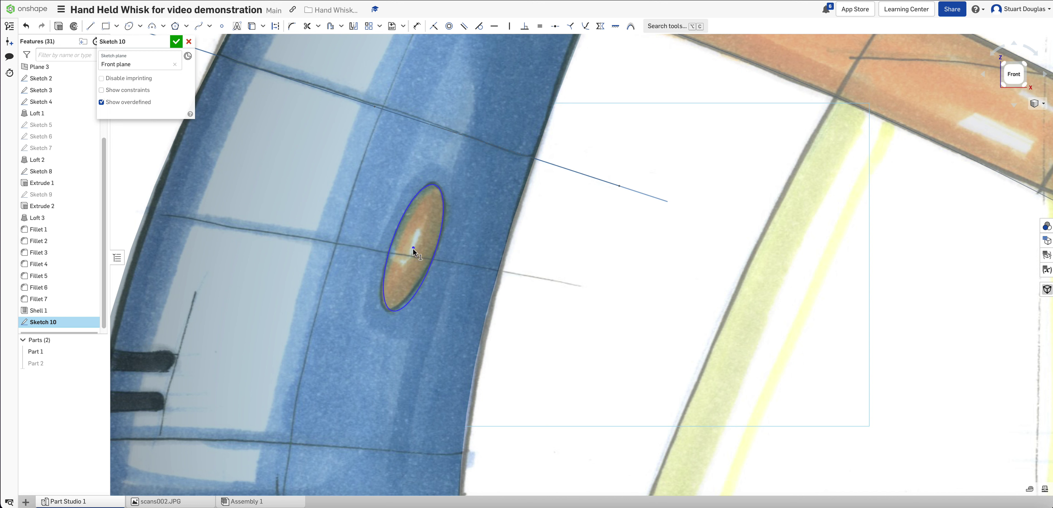
left_click(434, 188)
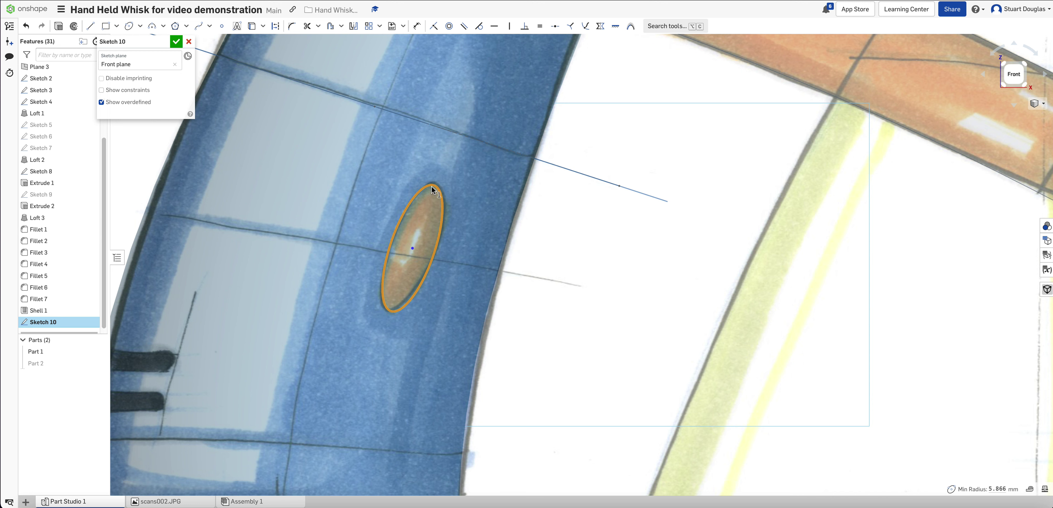
- Dimension the button ellipse with a length of 35 mm and a width of 11.5 mm
key("d")
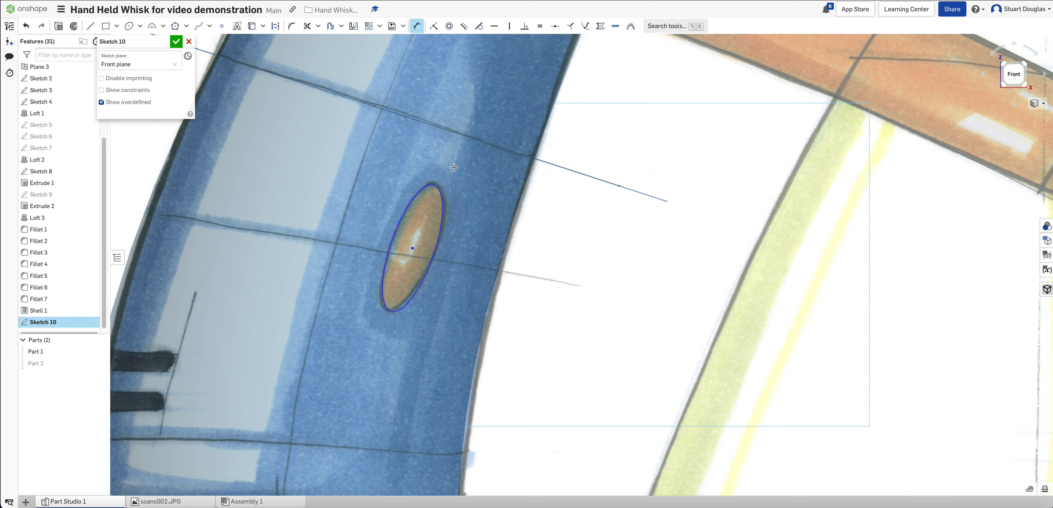
left_click(442, 219)
left_click(466, 284)
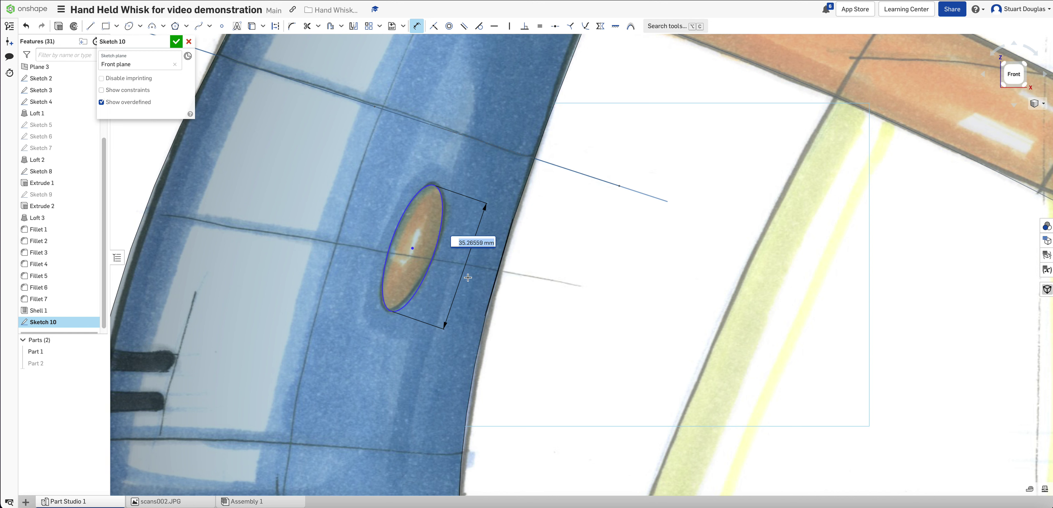
type("35")
key("Return")
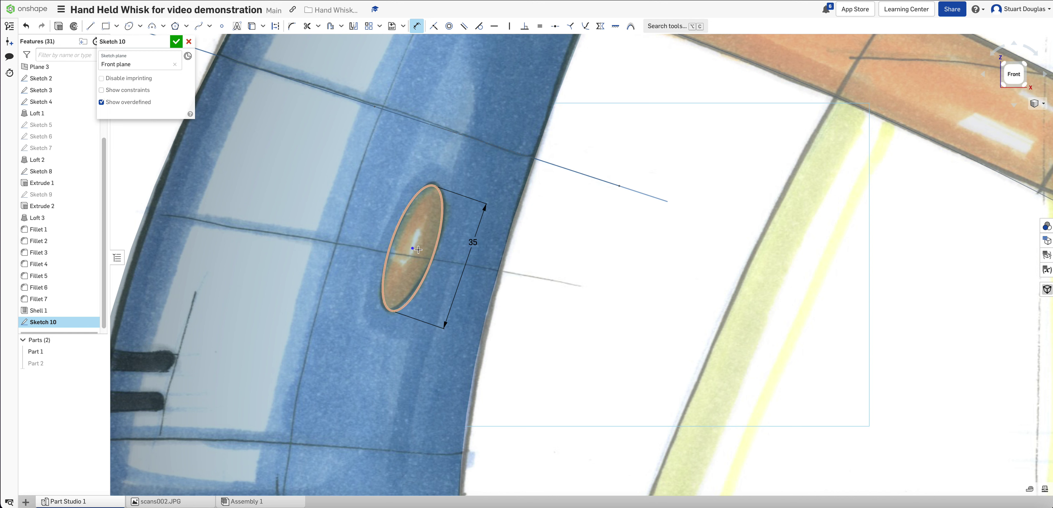
left_click(394, 234)
left_click(444, 155)
type("11")
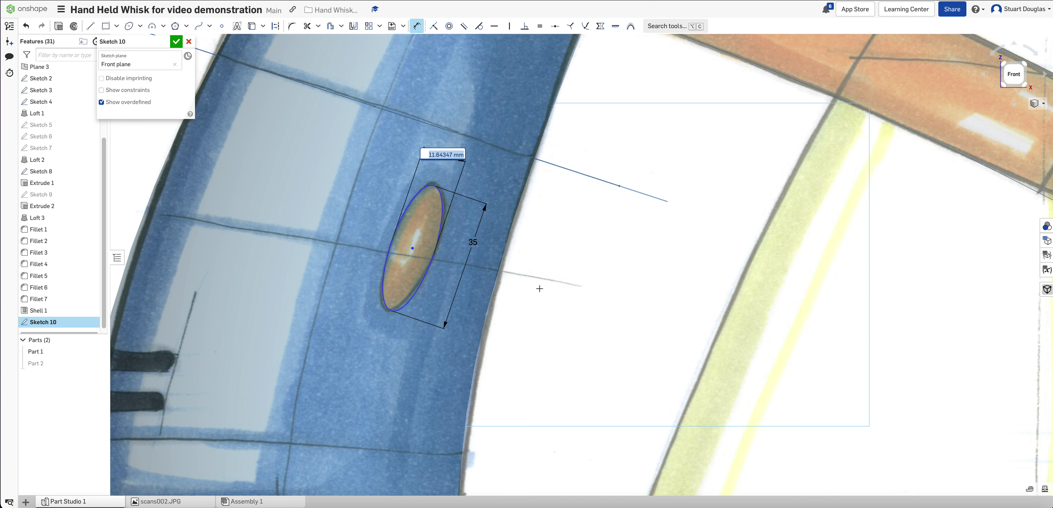
type(".5")
key("Return")
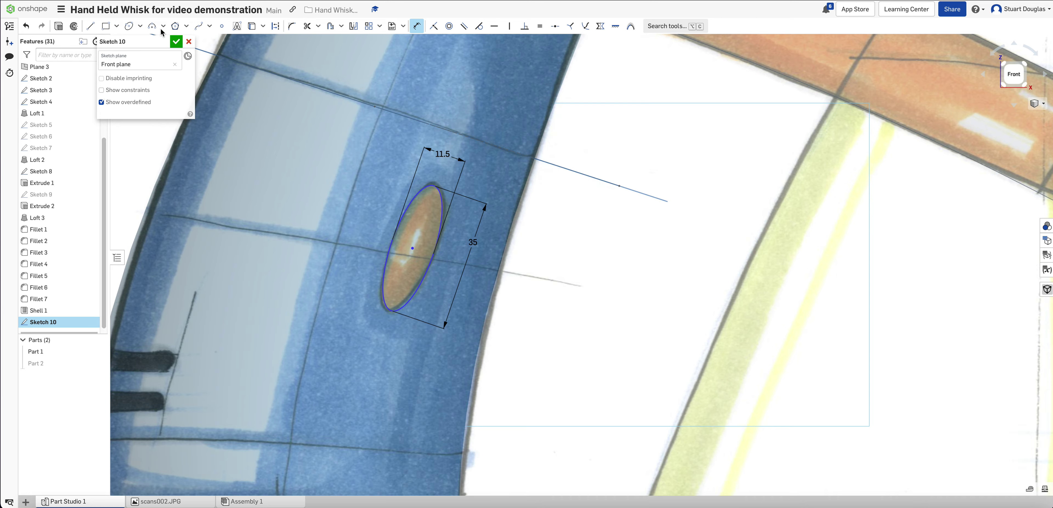
- Finish the button sketch and extrude its ellipse about 52.1 mm as a cut removed from the handle, Part 1
left_click(177, 41)
scroll(384, 223, "down", 5)
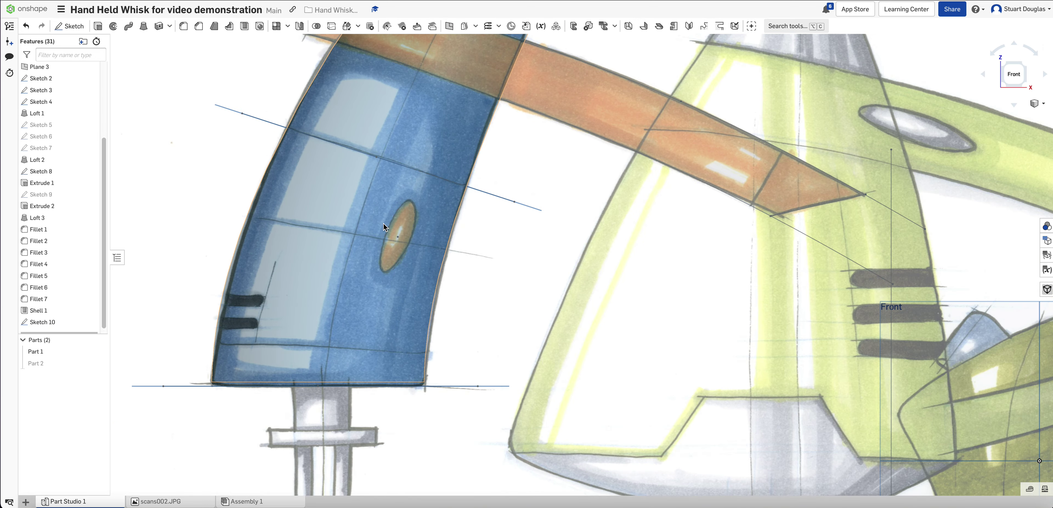
mouse_move(321, 221)
right_mouse_down()
mouse_move(365, 225)
mouse_move(377, 241)
right_mouse_up()
left_click(98, 26)
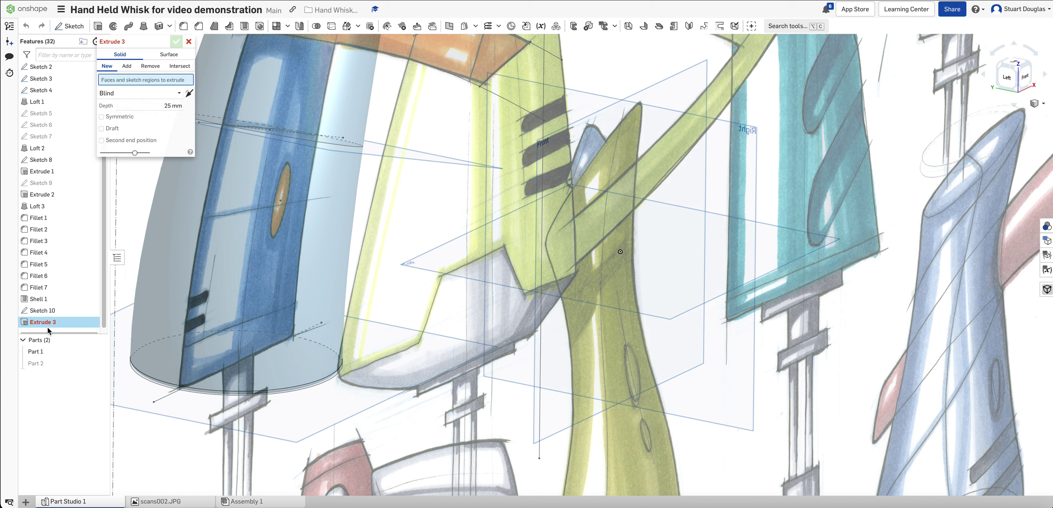
left_click(53, 312)
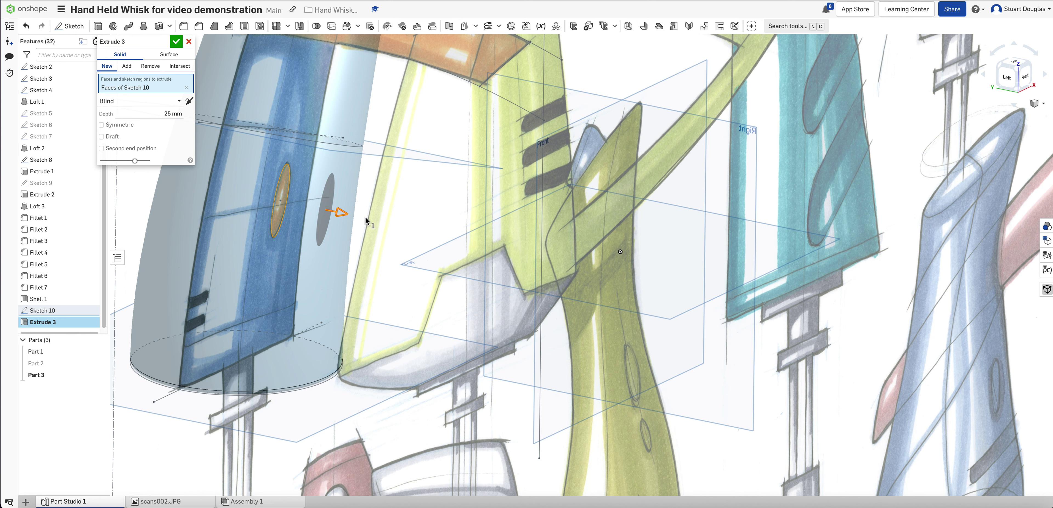
left_click_drag(369, 223, 405, 225)
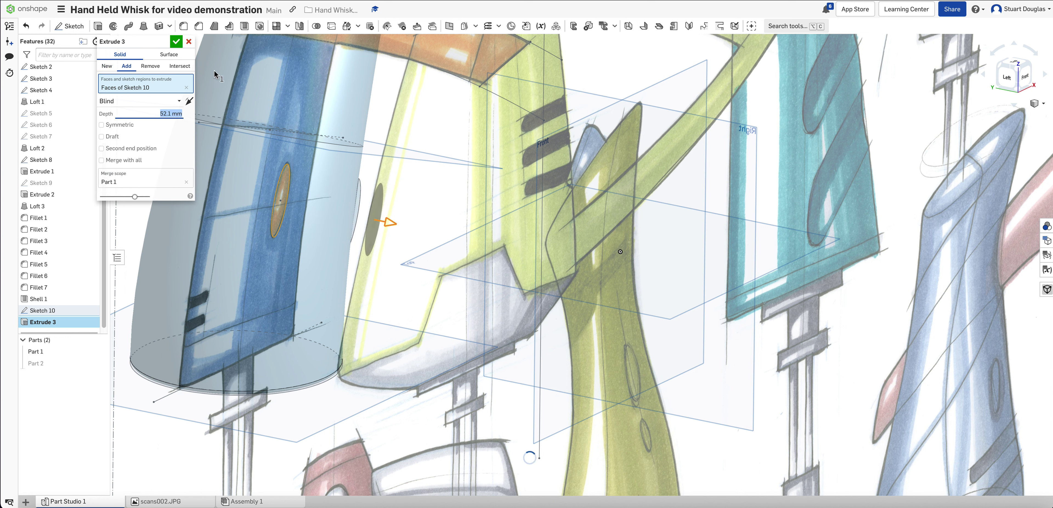
left_click(151, 67)
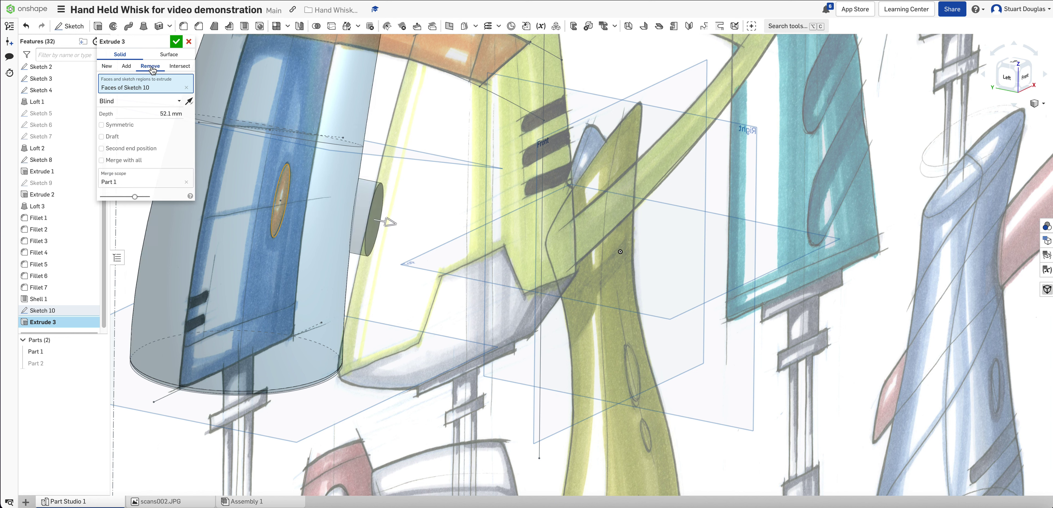
left_click(178, 45)
- Edit the button cut so it goes through the opposite, front-facing side of the handle
right_click_drag(388, 235, 352, 233)
key("shift+2")
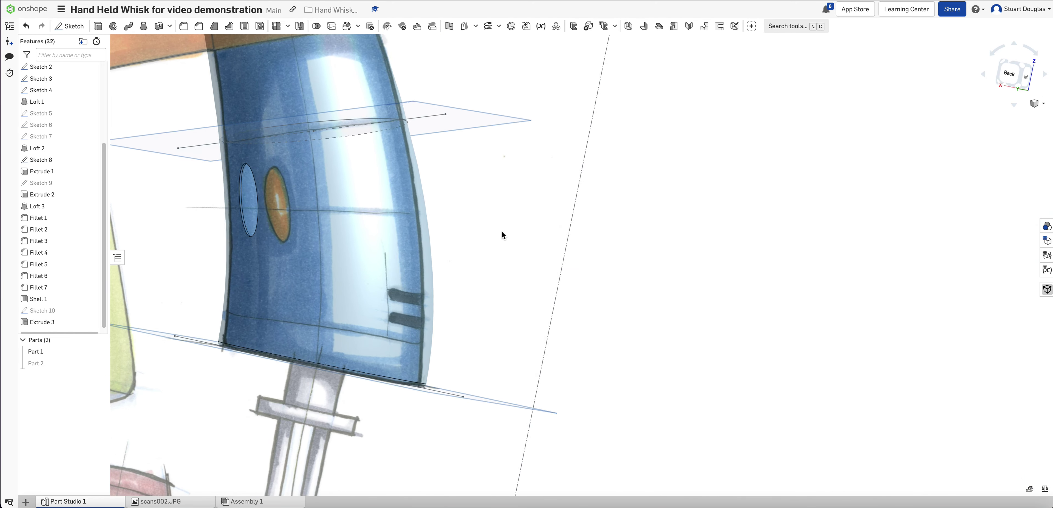
right_click_drag(502, 232, 486, 244)
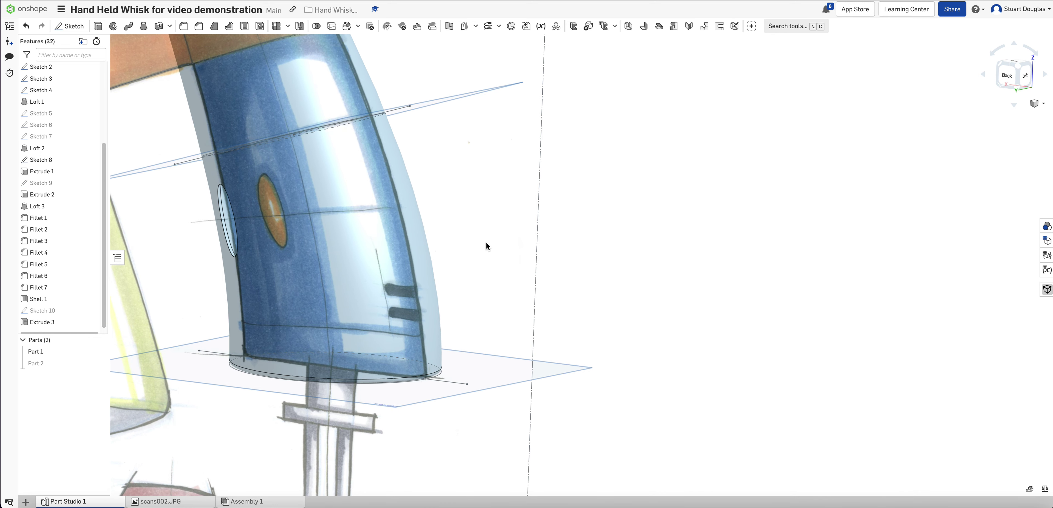
right_click(64, 323)
left_click(84, 342)
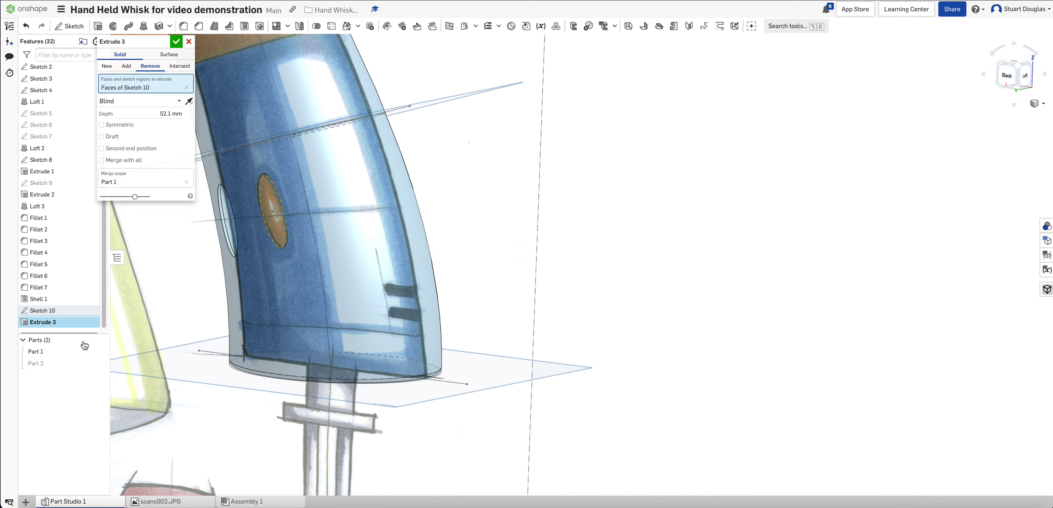
left_click_drag(209, 227, 434, 179)
left_click(177, 43)
right_click_drag(717, 379, 586, 387)
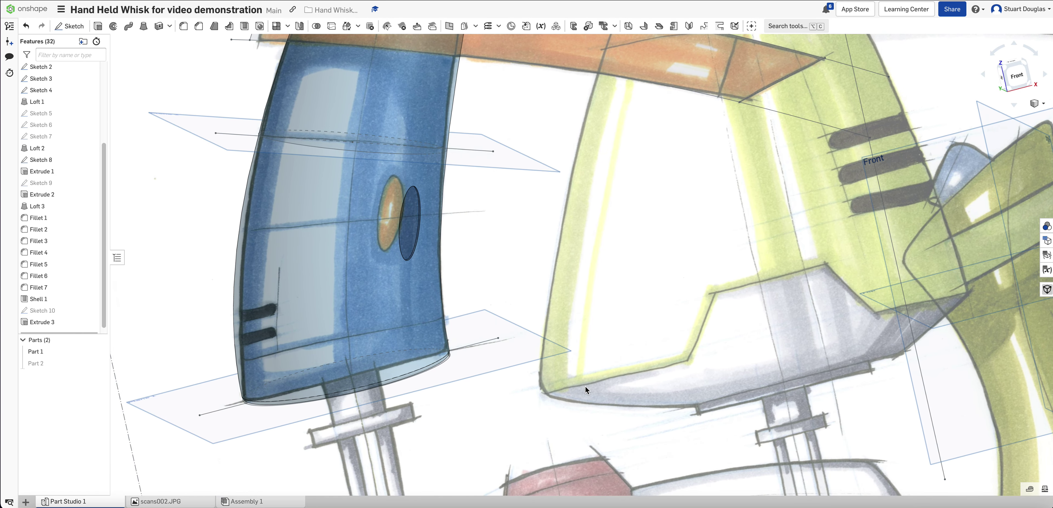
- Start a new sketch on the Front plane, facing the two dark vent slots near the base of the blue handle
scroll(505, 280, "up", 2)
scroll(506, 277, "up", 5)
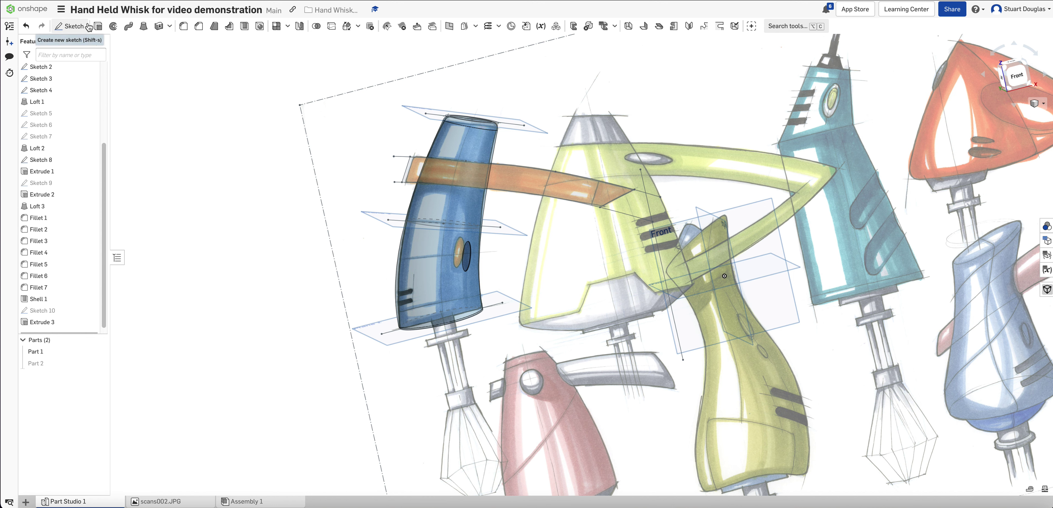
left_click(75, 28)
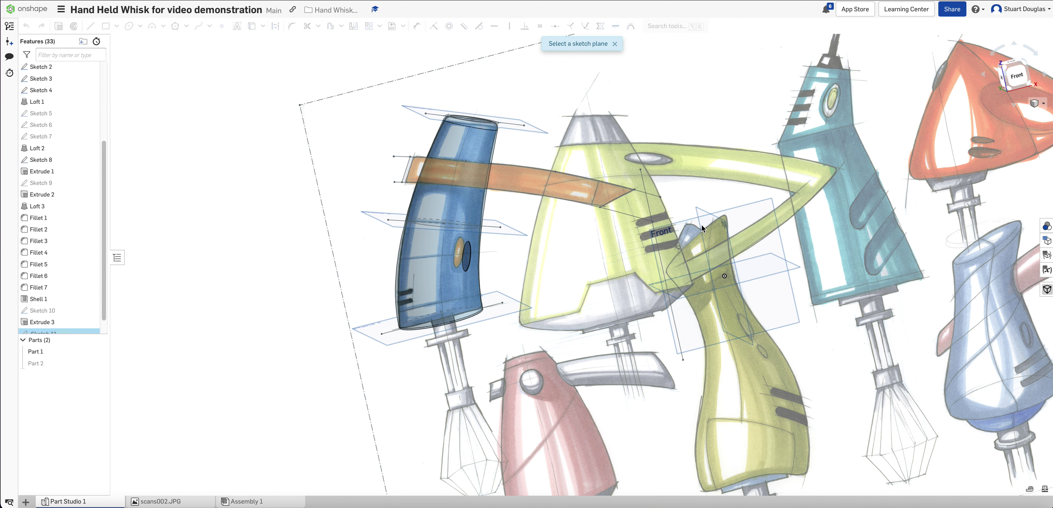
left_click(744, 206)
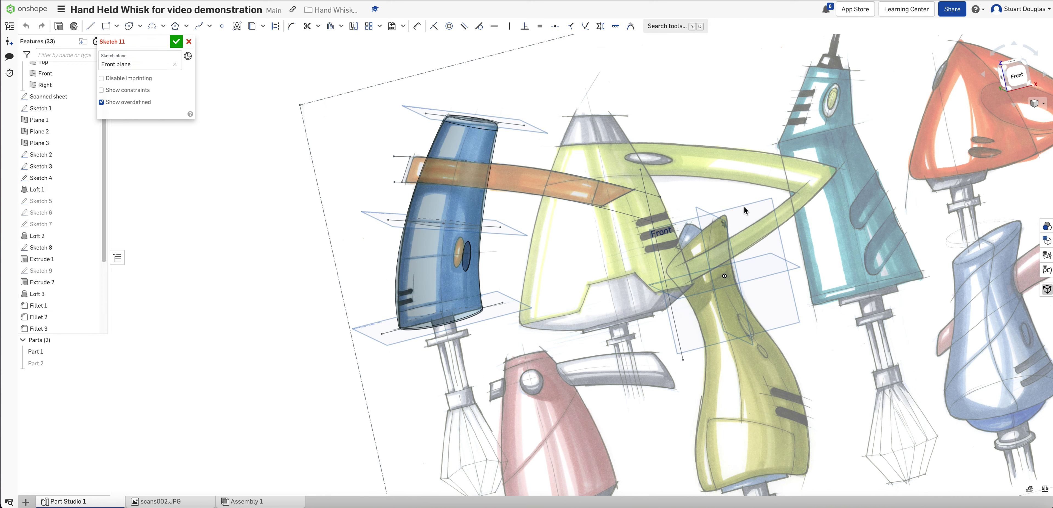
left_click(1021, 79)
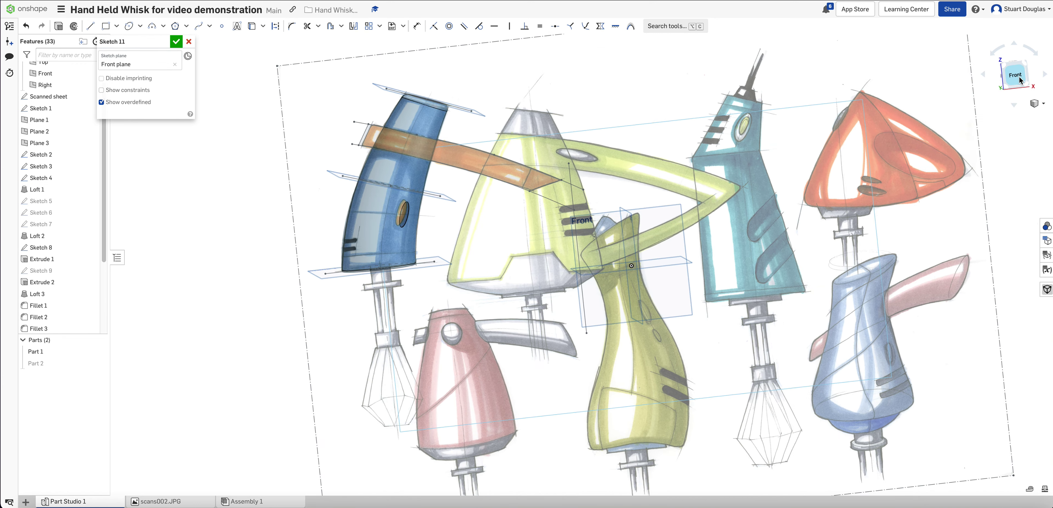
scroll(292, 206, "up", 2)
scroll(298, 210, "up", 5)
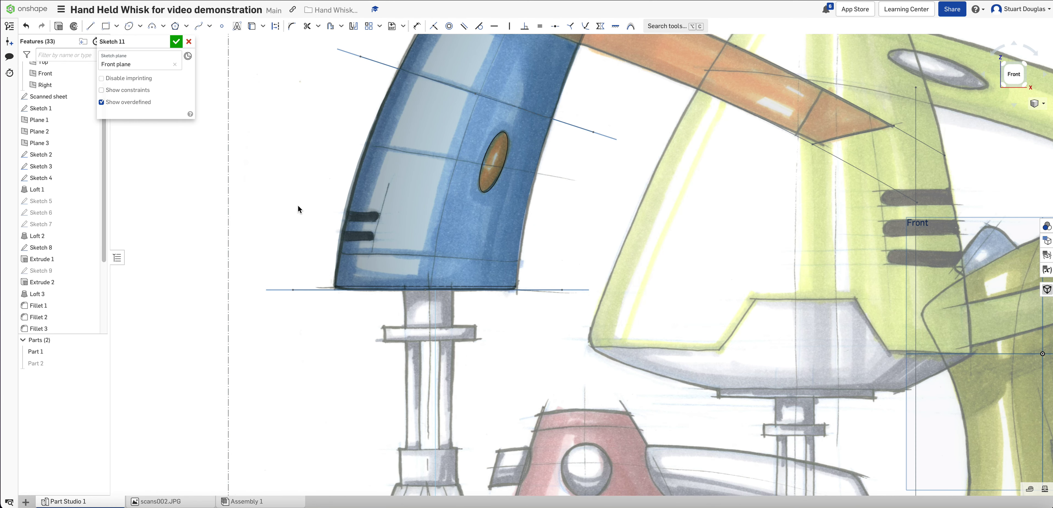
- Sketch two rectangles over the dark vent slots, each about 6 mm high, extending past the handle's outer edge
left_click(106, 25)
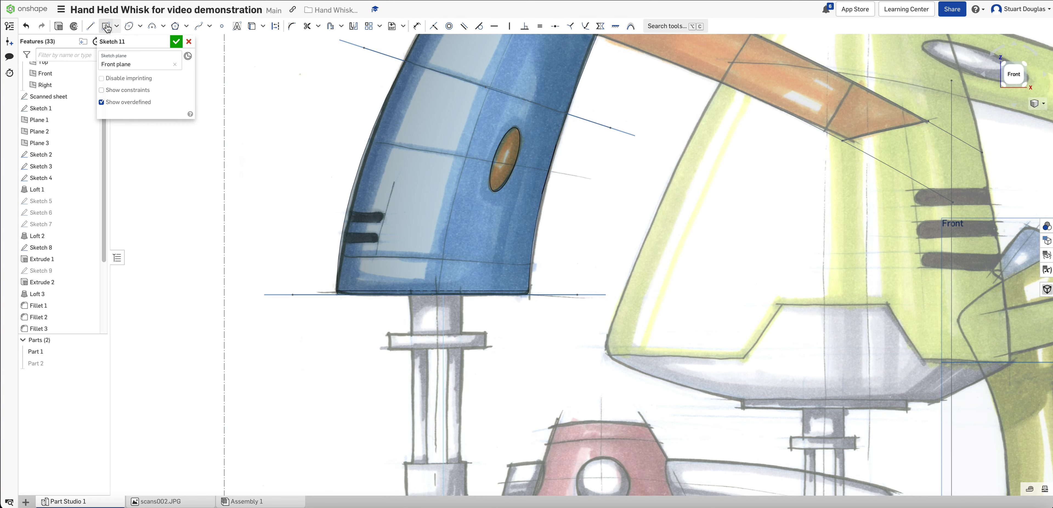
left_click(336, 210)
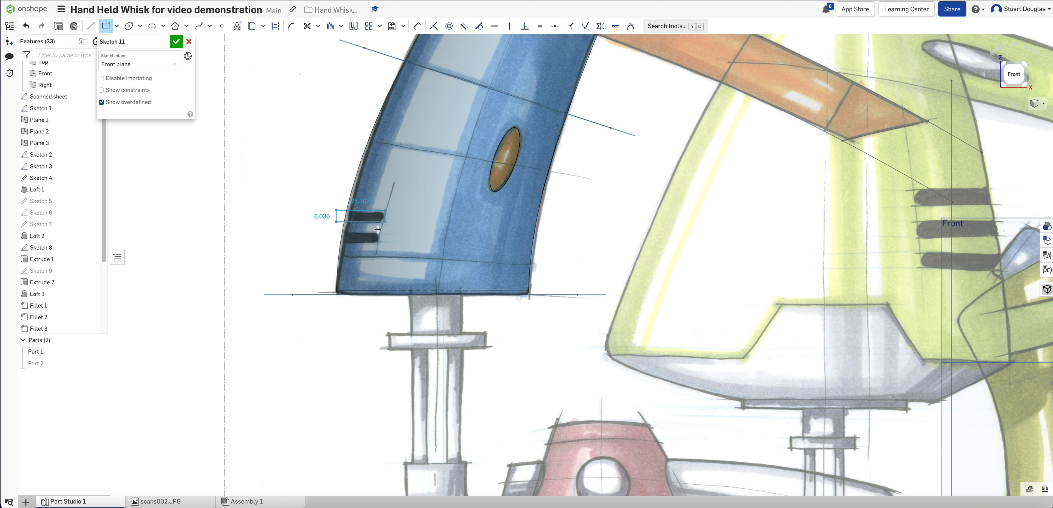
left_click(386, 223)
left_click(332, 233)
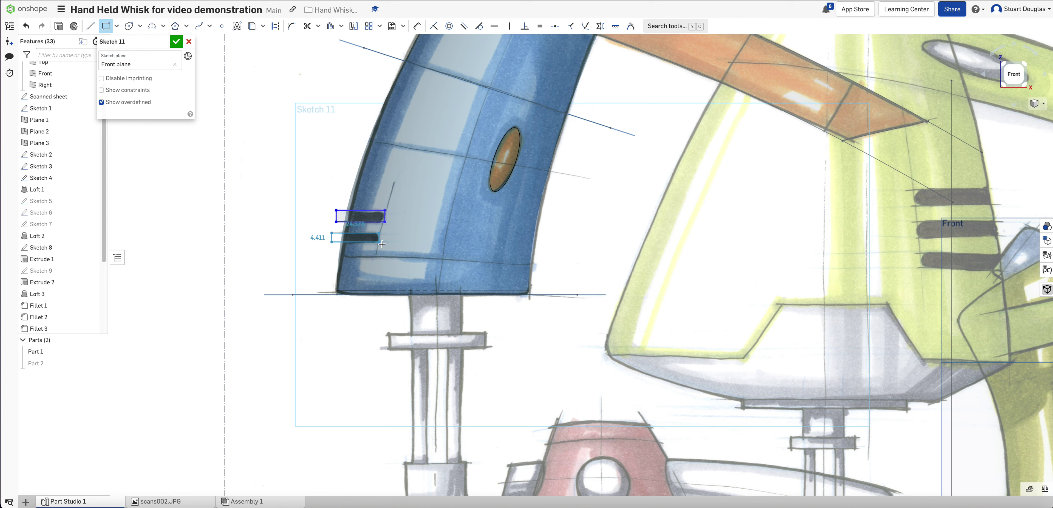
left_click(381, 245)
scroll(359, 229, "up", 5)
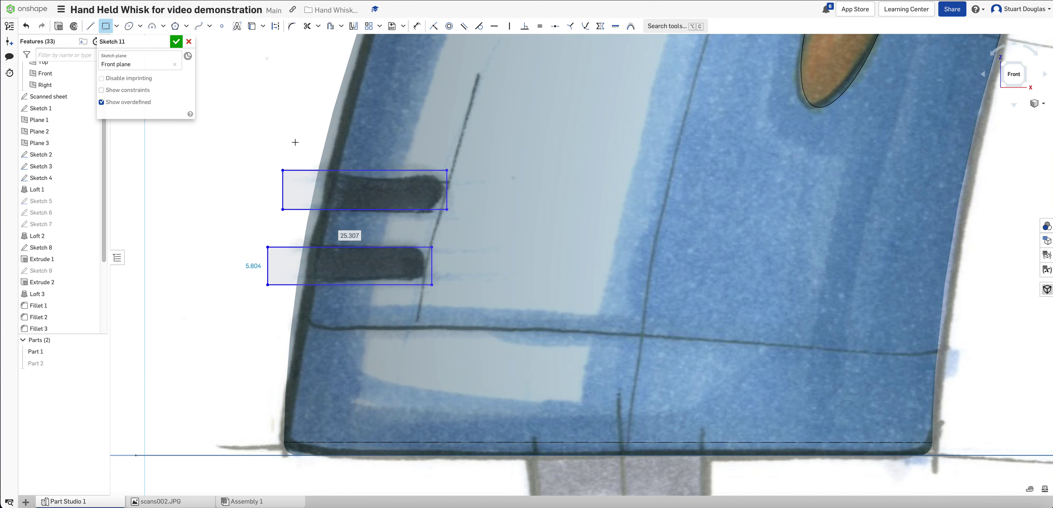
- Dimension the height of both vent slot rectangles as 5 mm
key("d")
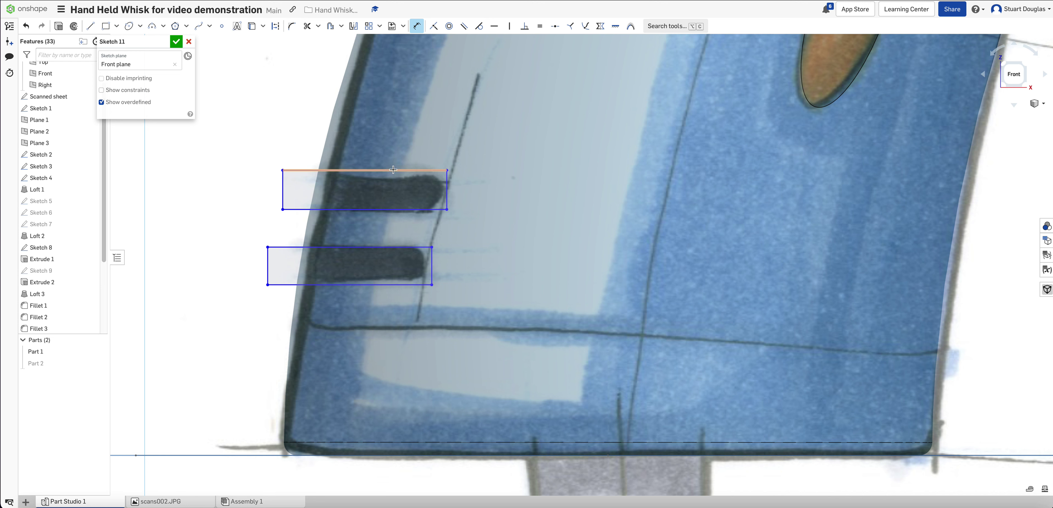
left_click(391, 209)
left_click(389, 209)
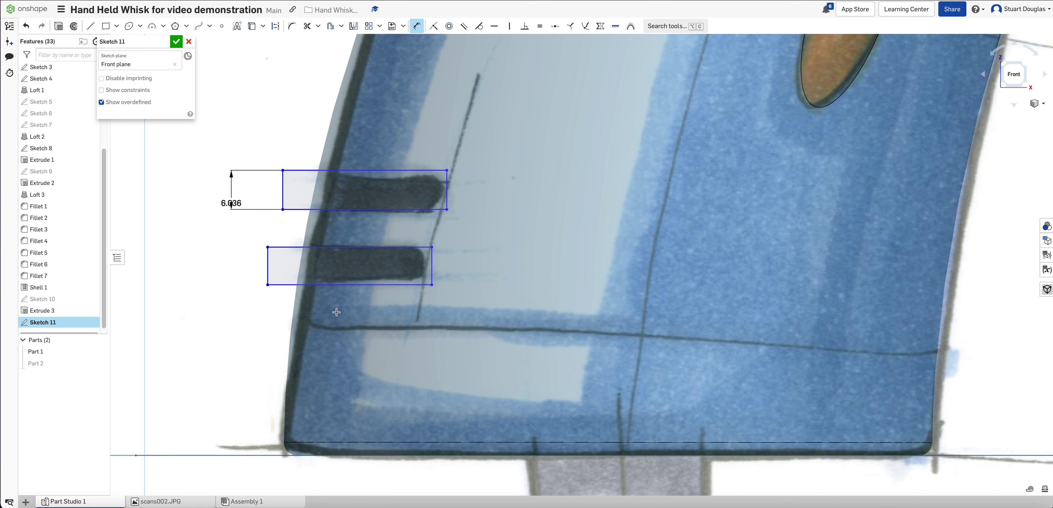
left_click(231, 204)
type("5")
key("Return")
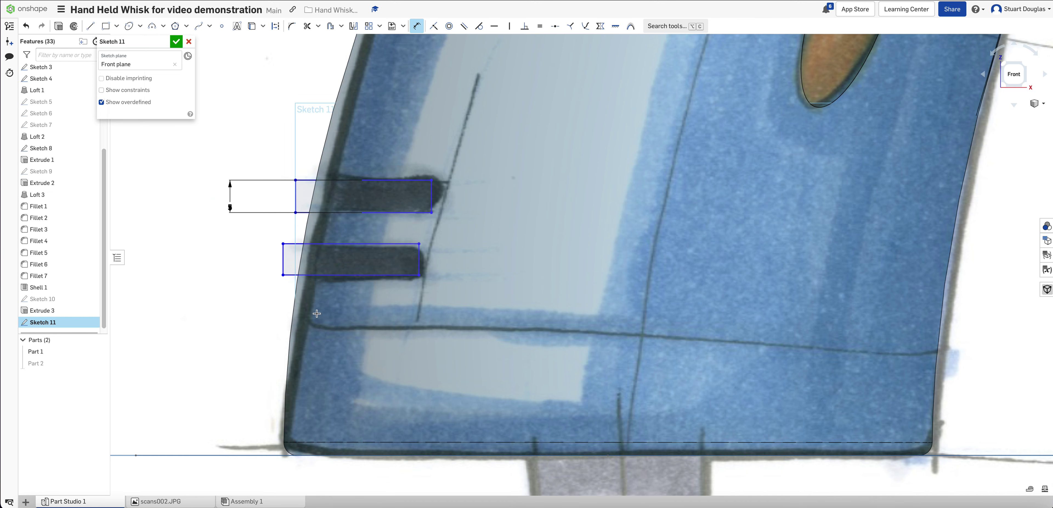
left_click(339, 246)
left_click(331, 275)
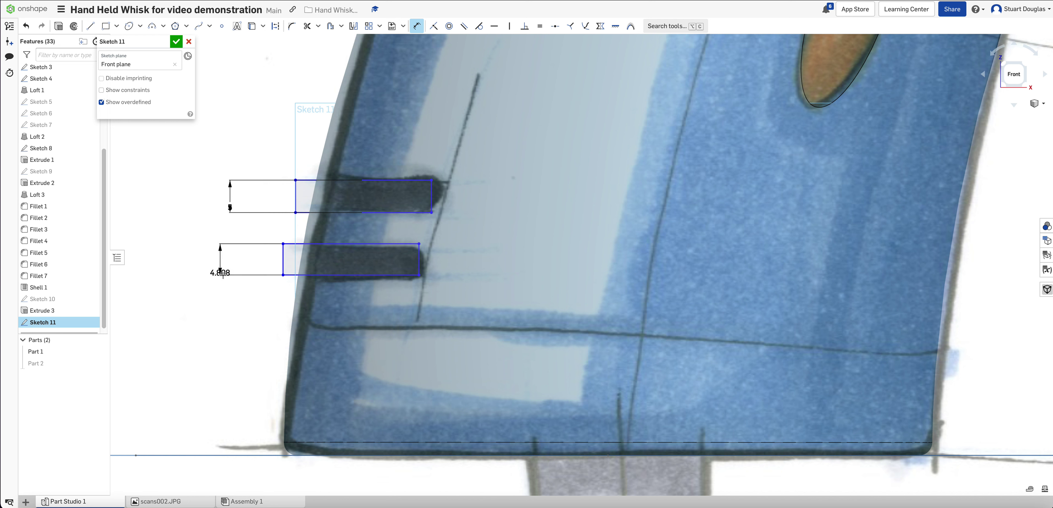
left_click(223, 274)
type("5")
key("Return")
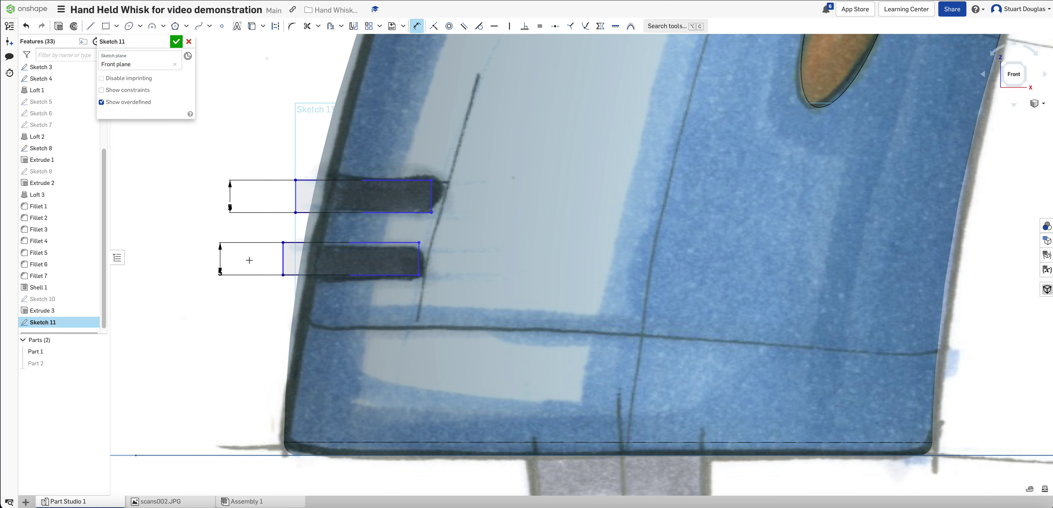
- Dimension the vertical gap between the two vent slot rectangles as 5 mm
left_click(382, 241)
left_click(188, 232)
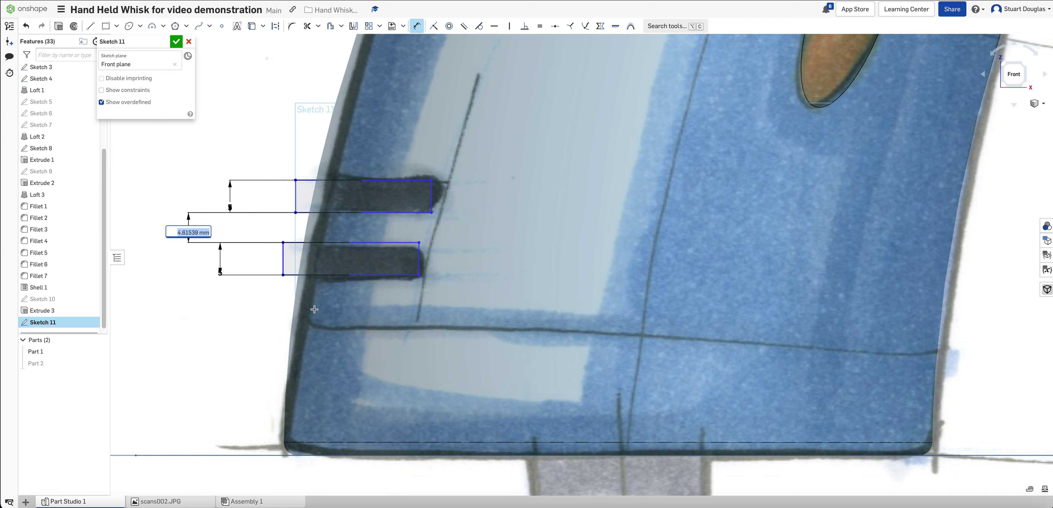
type("5")
key("Return")
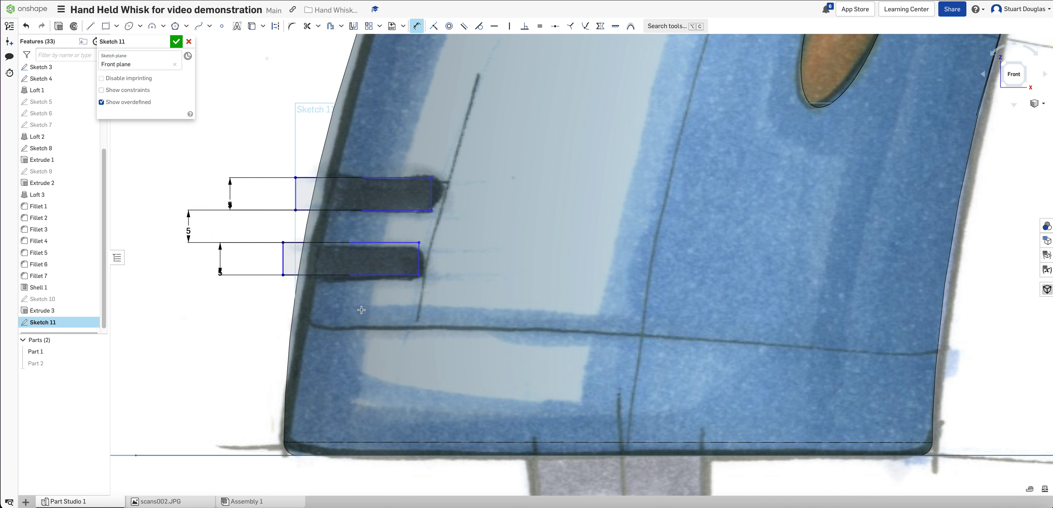
- Move the rectangles down slightly to match the drawn slots and set the gap between them to 6 mm
key("Escape")
left_click_drag(374, 243, 376, 249)
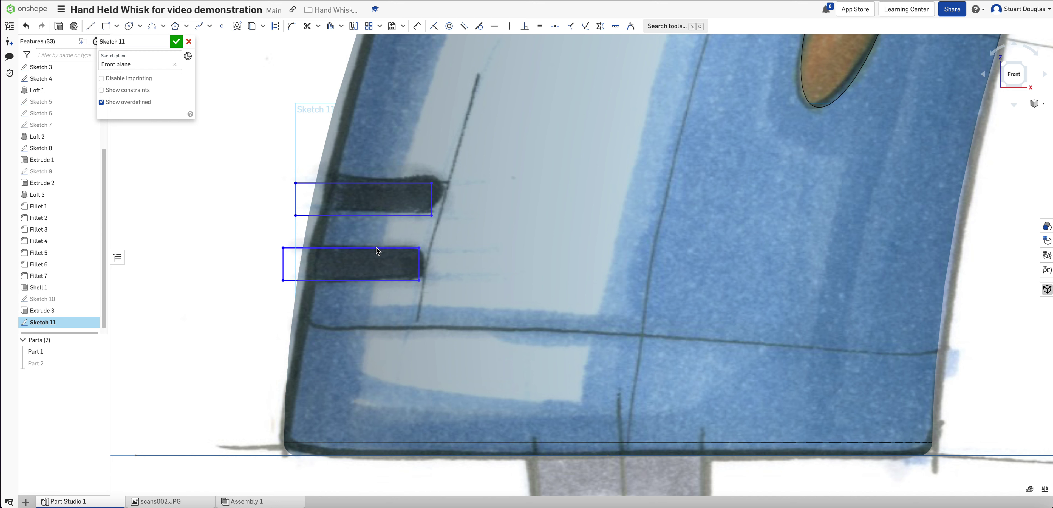
key("ctrl+y")
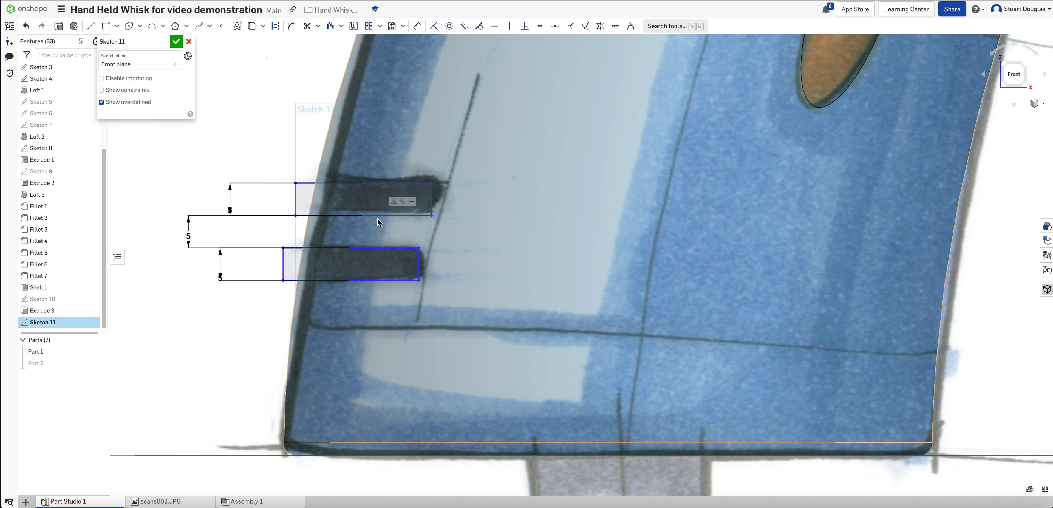
double_click(189, 237)
key("Return")
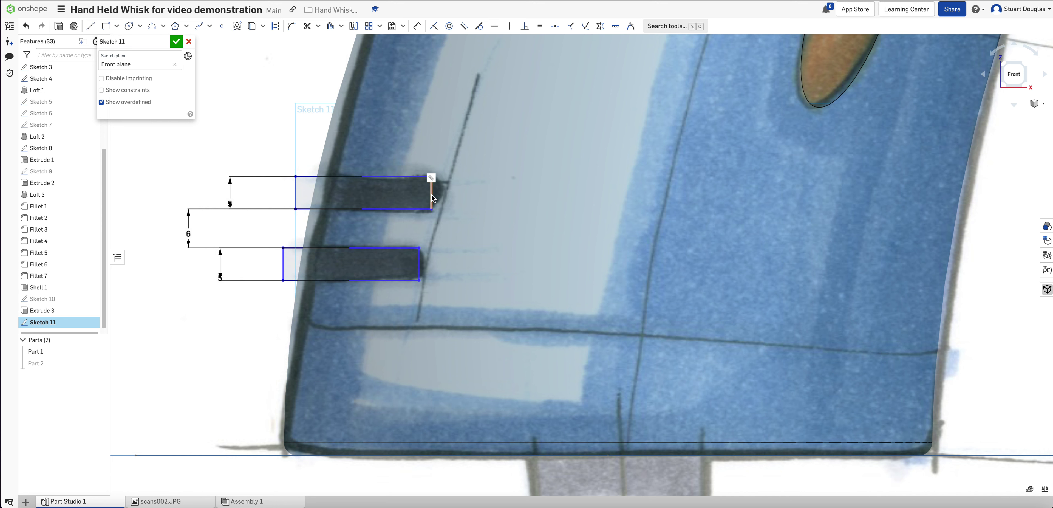
- Extend the inner ends of both rectangles to the ends of the drawn slots and finish the sketch
left_click_drag(432, 196, 444, 197)
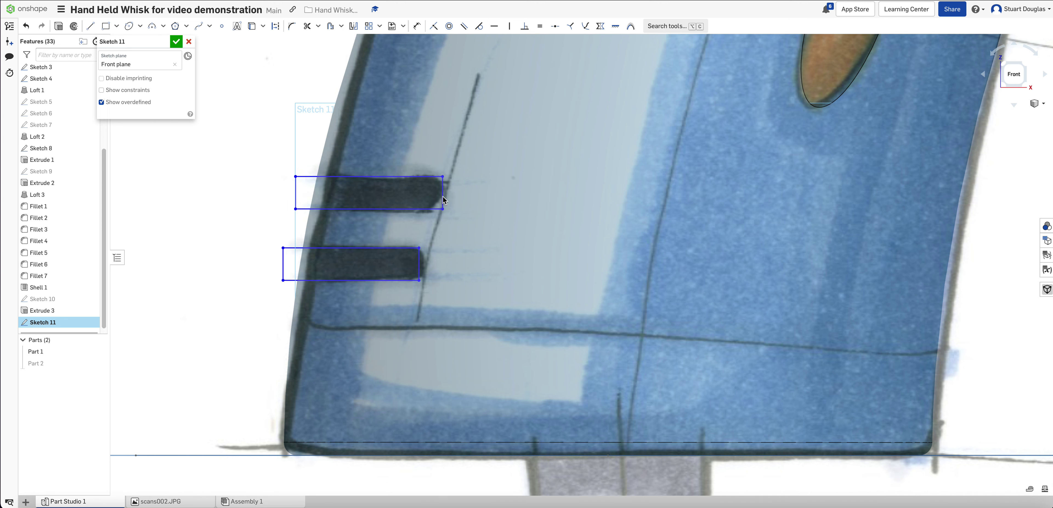
left_click_drag(420, 268, 425, 265)
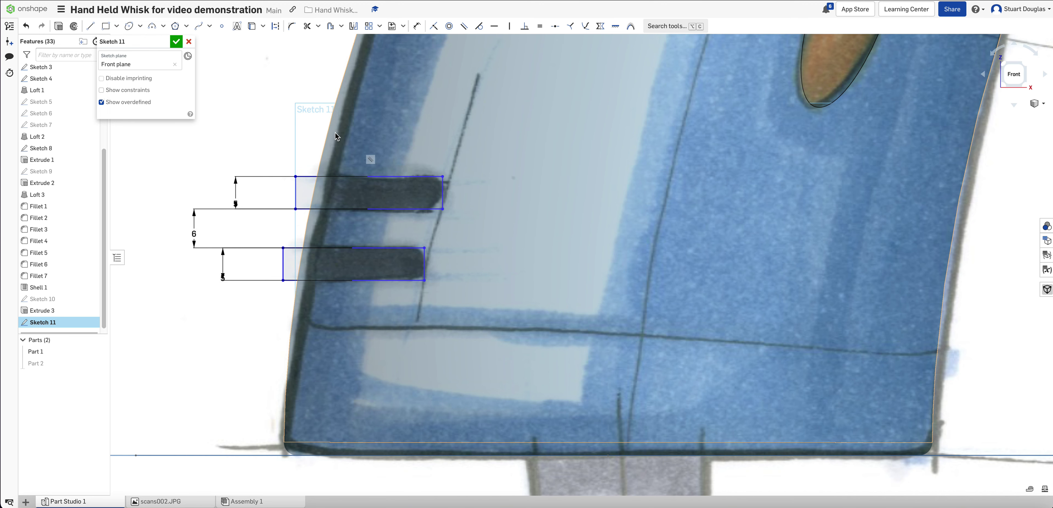
left_click(175, 41)
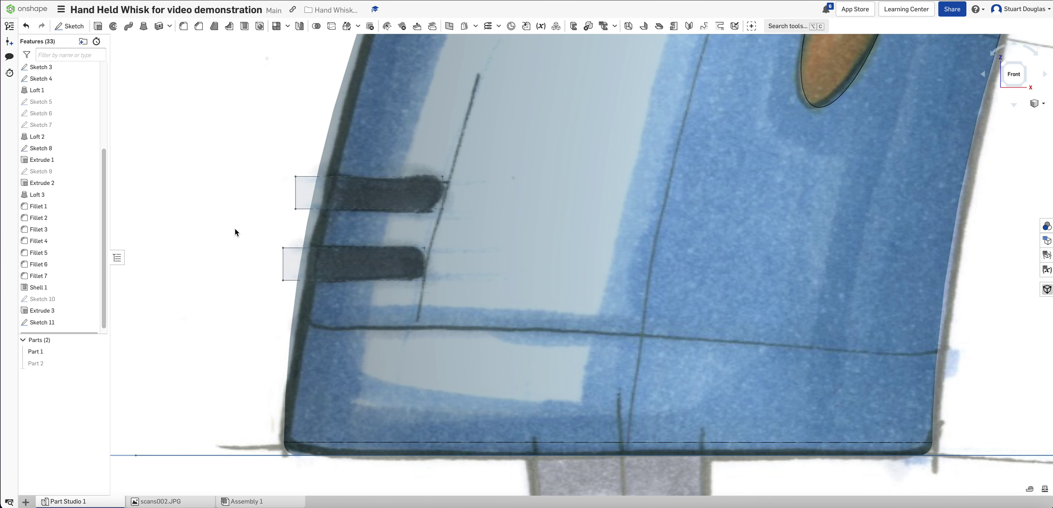
- Cut the two vent slot rectangles through the handle with a symmetric Extrude in Remove mode at 238 mm depth
scroll(245, 234, "down", 10)
mouse_move(202, 252)
right_mouse_down()
mouse_move(227, 239)
mouse_move(260, 251)
right_mouse_up()
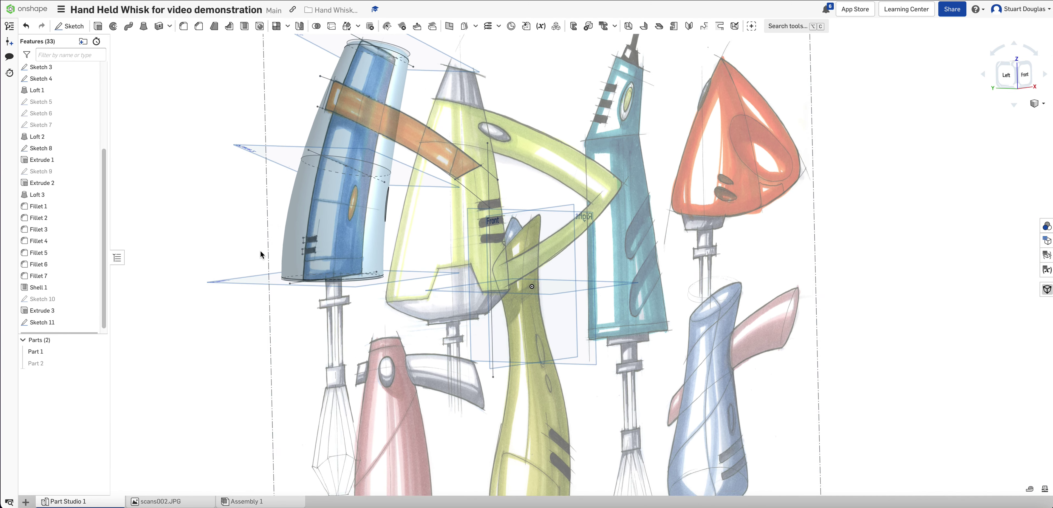
left_click(99, 26)
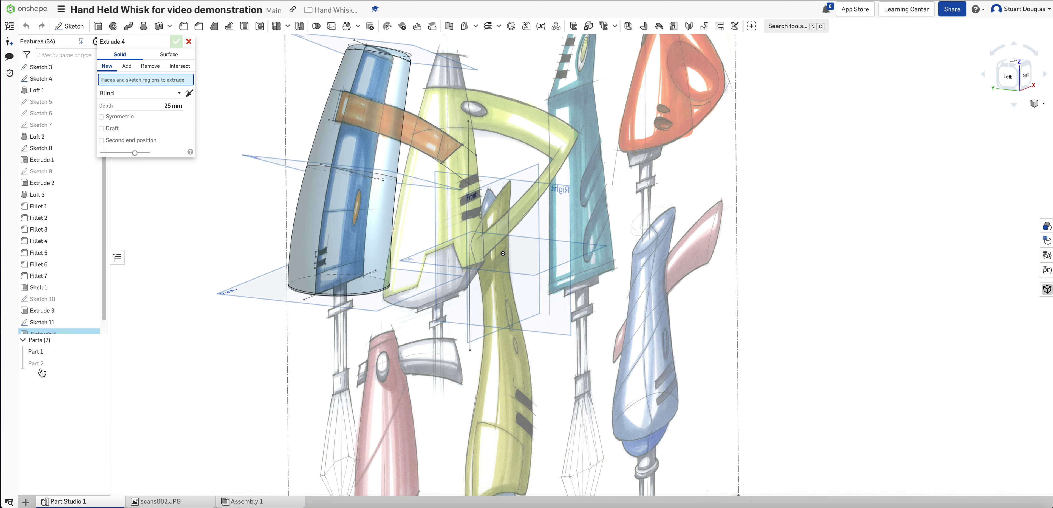
left_click(62, 312)
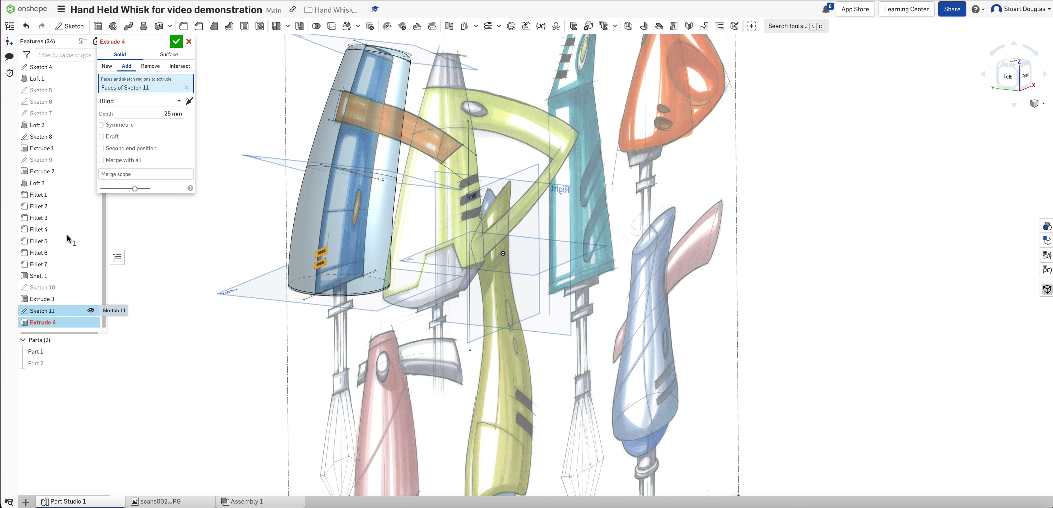
left_click(123, 126)
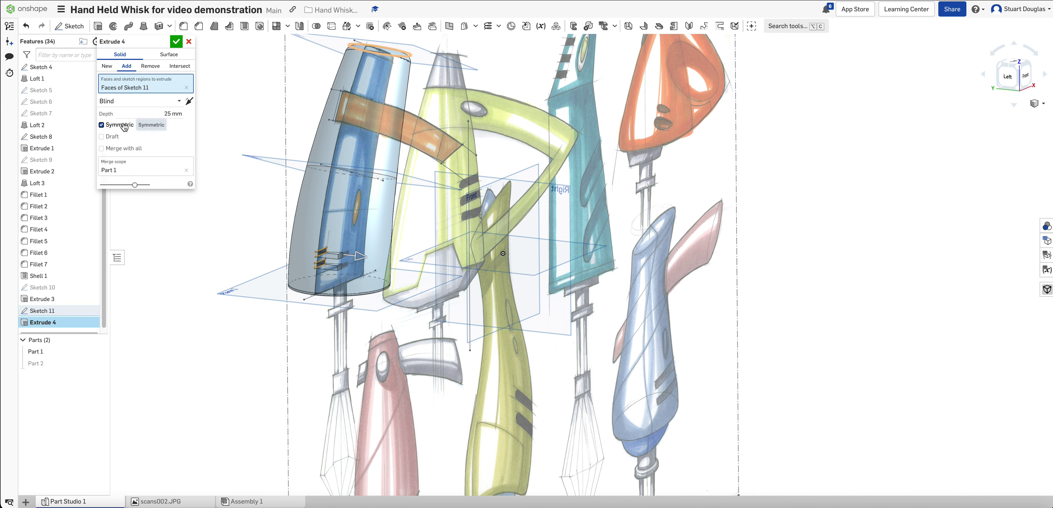
left_click(150, 66)
left_click_drag(347, 260, 442, 288)
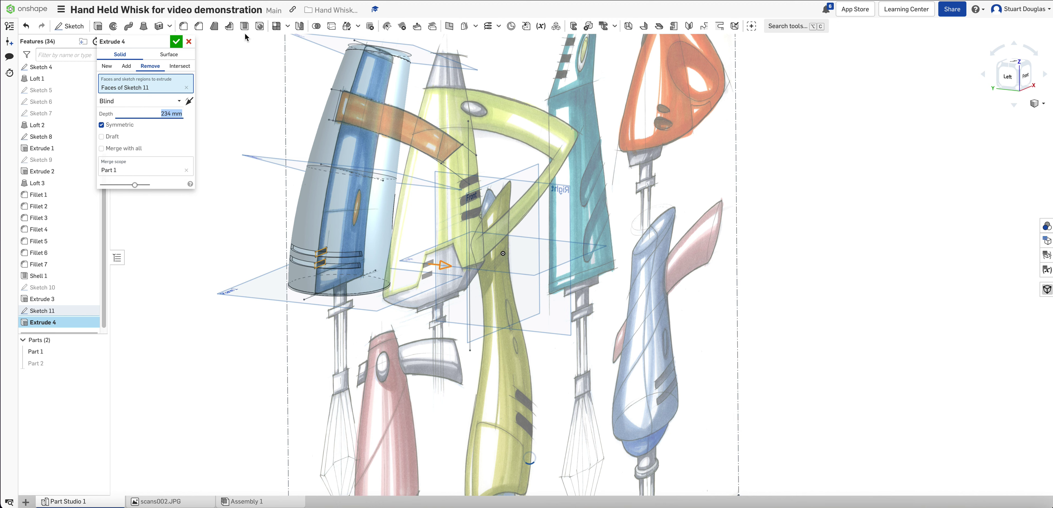
left_click(177, 42)
- Start a fillet on the two corner edges at the front end of the lower vent slot with a 2.5 mm radius
right_click_drag(492, 334, 437, 321)
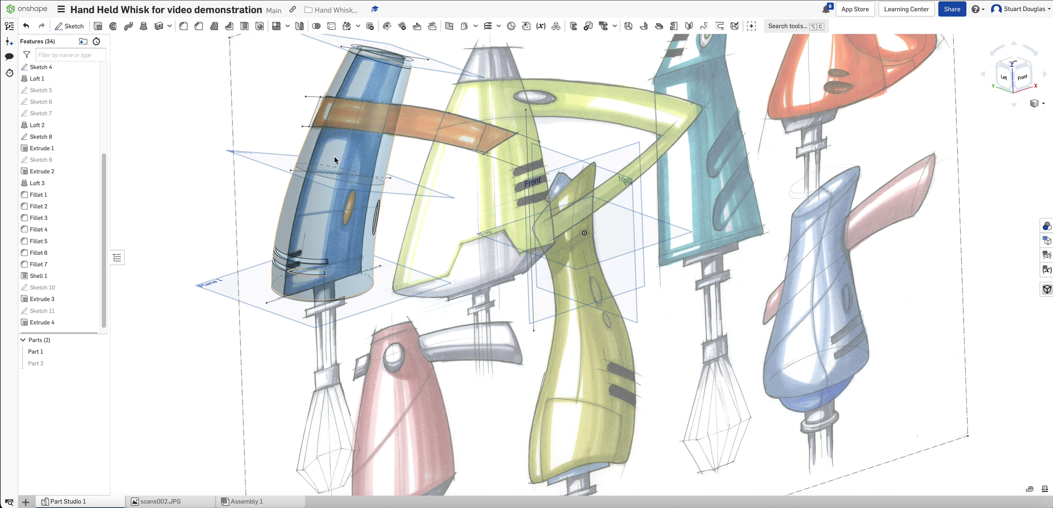
scroll(315, 272, "up", 10)
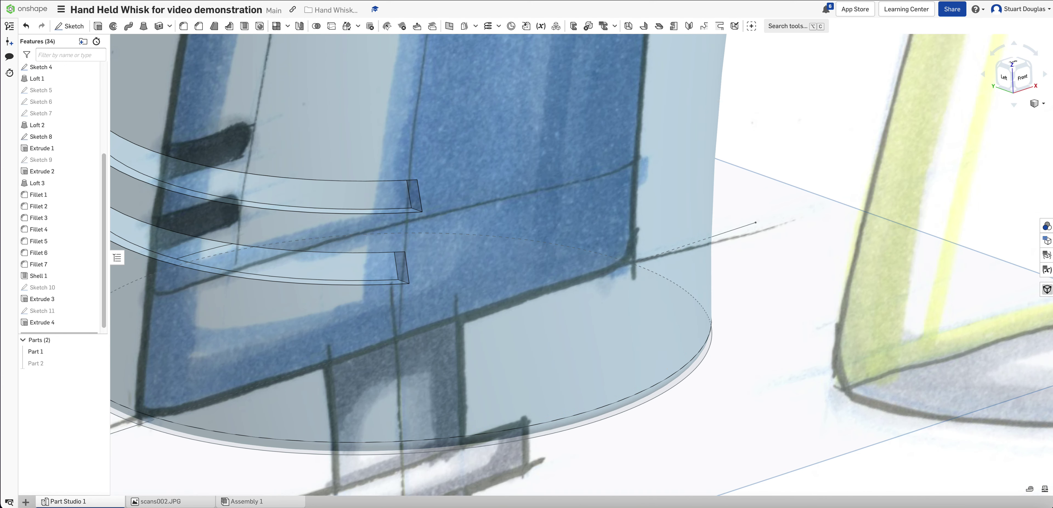
left_click(184, 27)
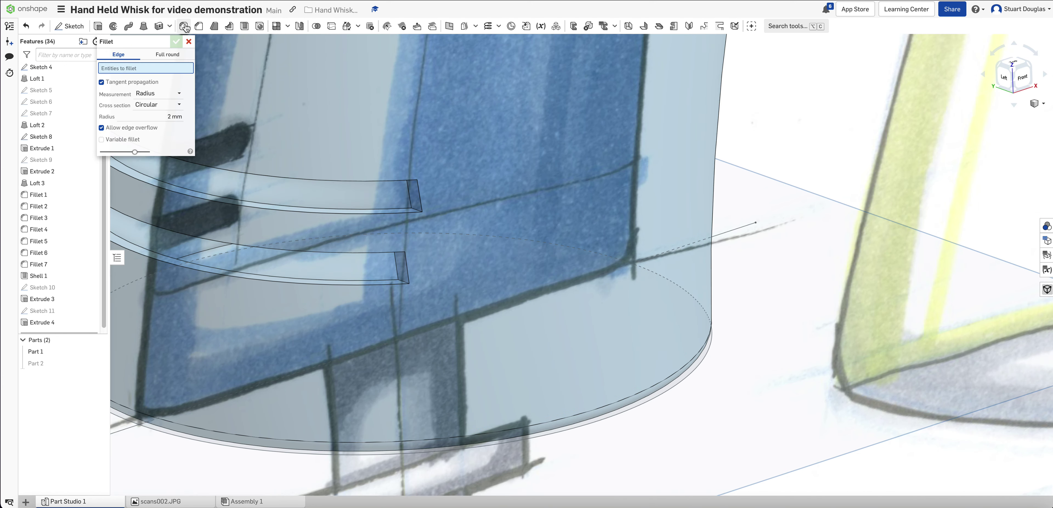
left_click(404, 281)
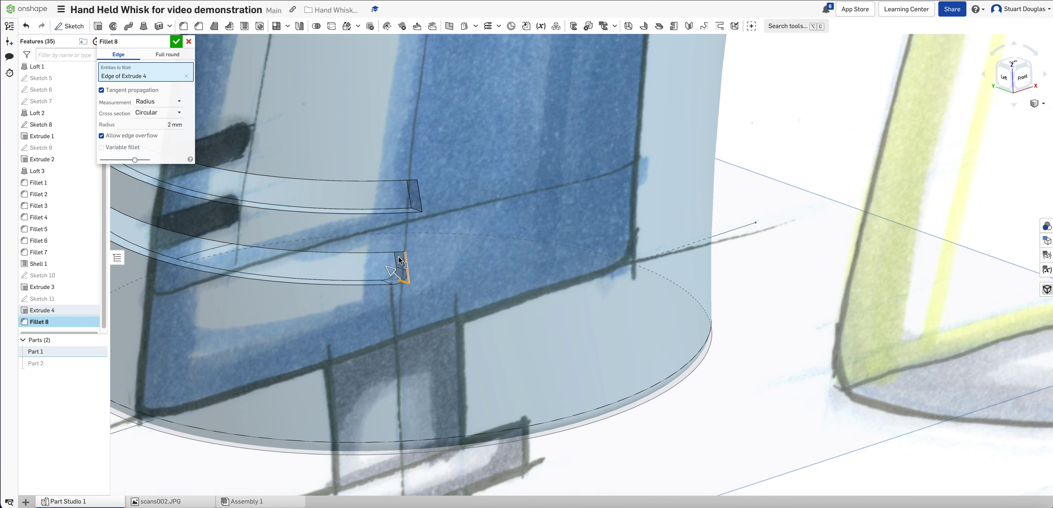
mouse_move(398, 259)
right_mouse_down()
mouse_move(412, 221)
mouse_move(404, 253)
right_mouse_up()
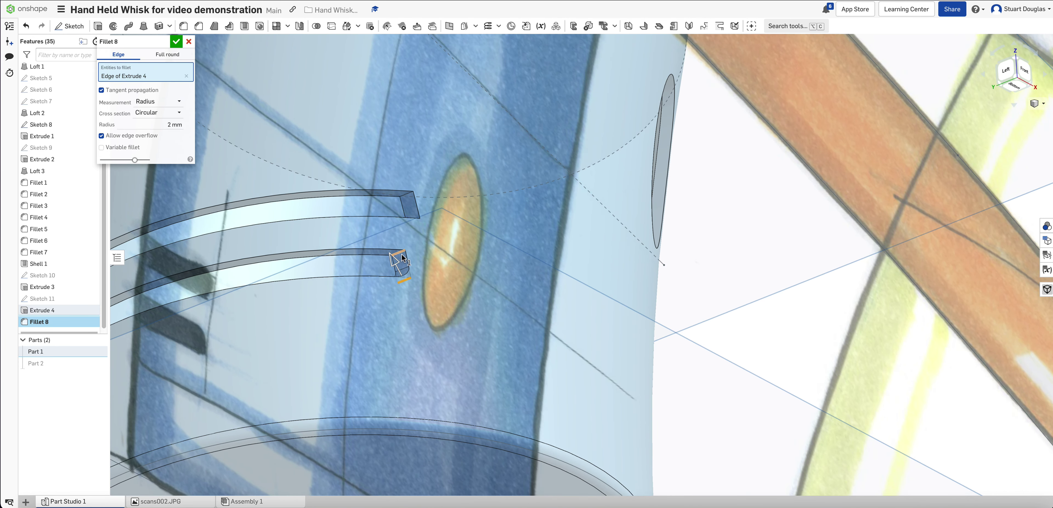
left_click(400, 257)
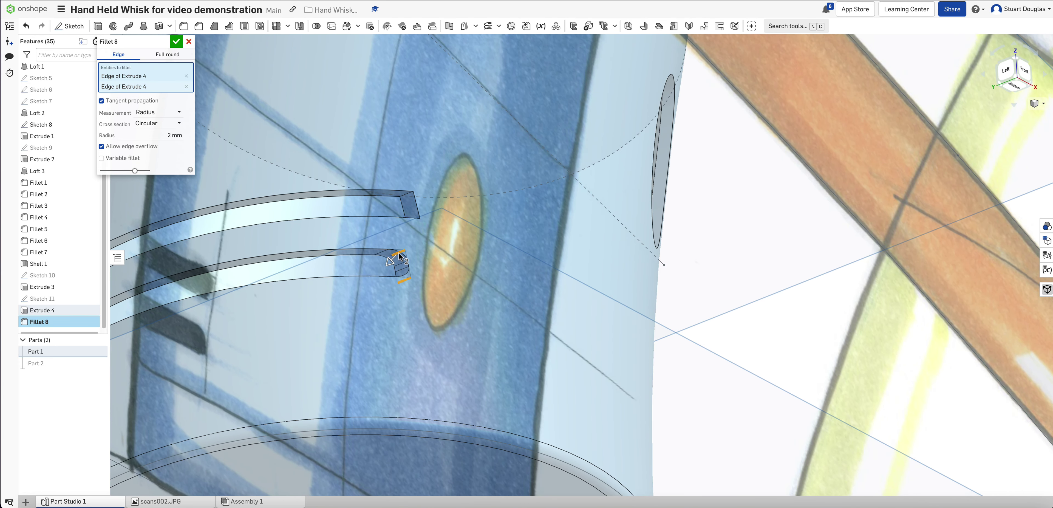
mouse_move(400, 257)
right_mouse_down()
mouse_move(416, 252)
mouse_move(414, 269)
right_mouse_up()
scroll(404, 262, "up", 5)
left_click(171, 135)
type(".5")
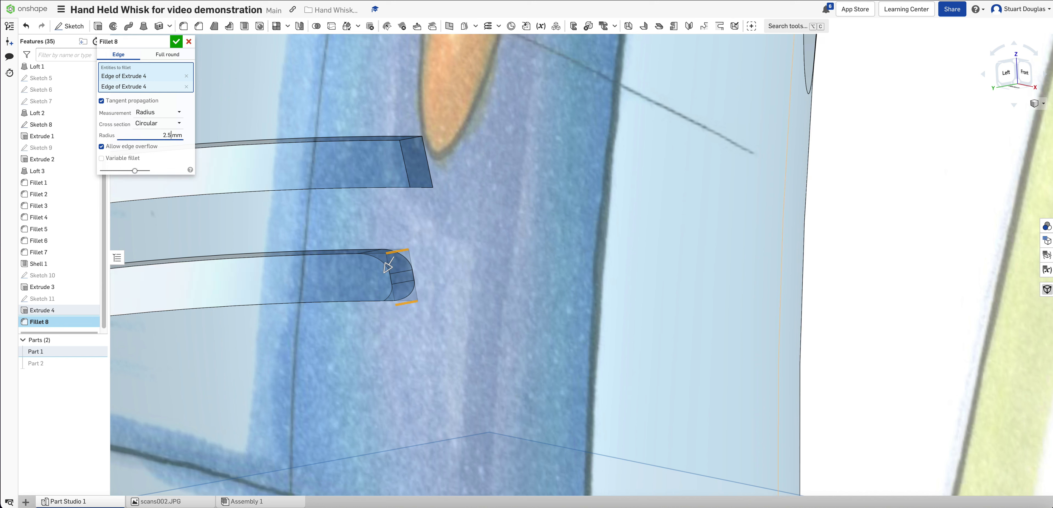
key("Return")
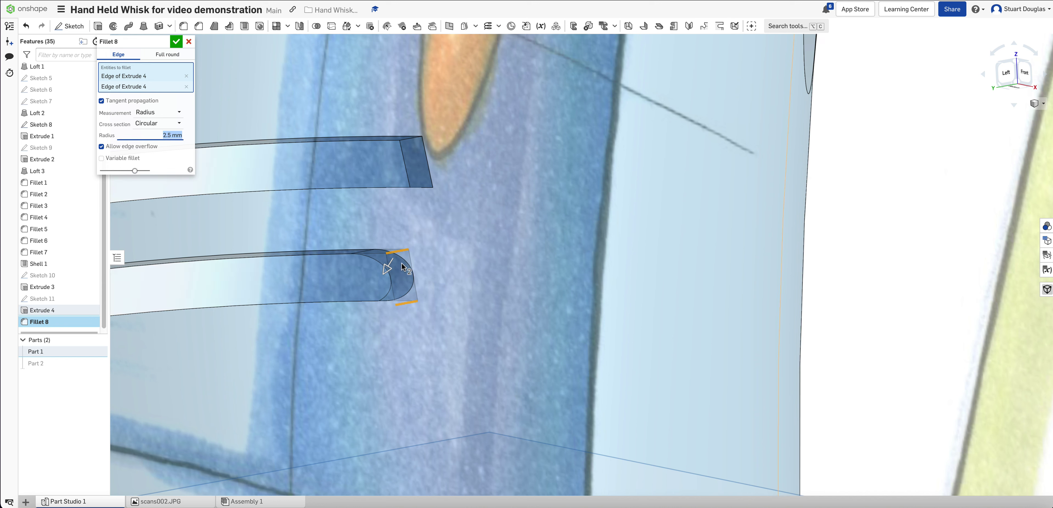
- Add the two corner edges at the front end of the upper vent slot to the fillet
left_click(412, 139)
right_click_drag(456, 166, 421, 192)
left_click(423, 192)
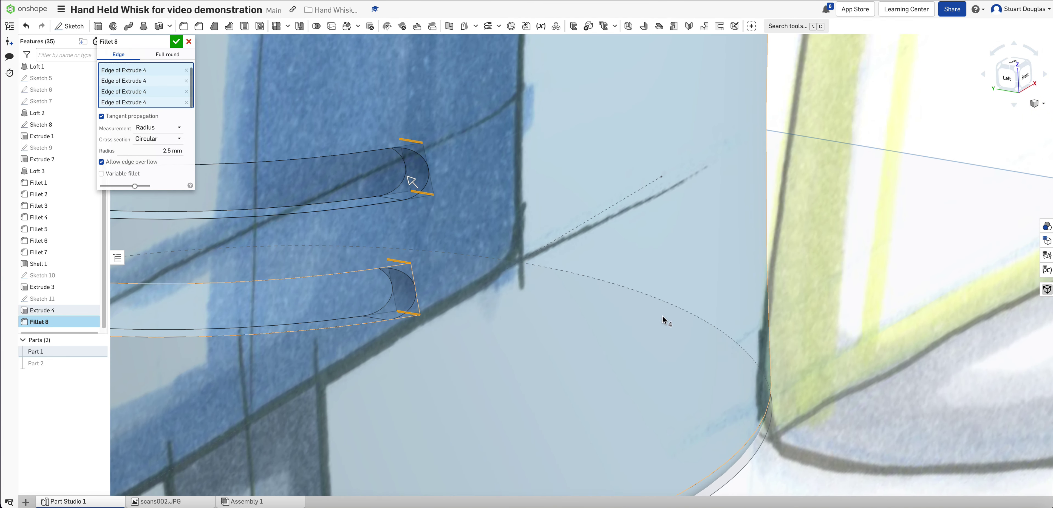
- Add the four corner edges at the far ends of both vent slots to the fillet and finish it
scroll(665, 321, "down", 2)
scroll(663, 319, "down", 1)
scroll(663, 319, "down", 5)
scroll(303, 286, "up", 5)
left_click(291, 267)
left_click(297, 172)
right_click_drag(331, 271, 294, 306)
left_click(294, 308)
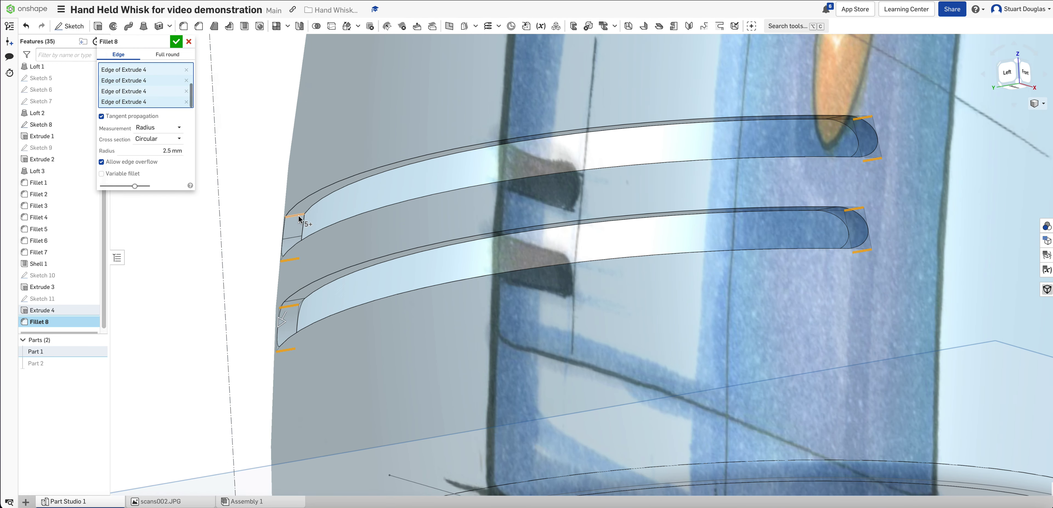
left_click(176, 42)
- Start a 0.25 mm radius fillet along the outer rim edges of both vent slots
scroll(271, 134, "down", 1)
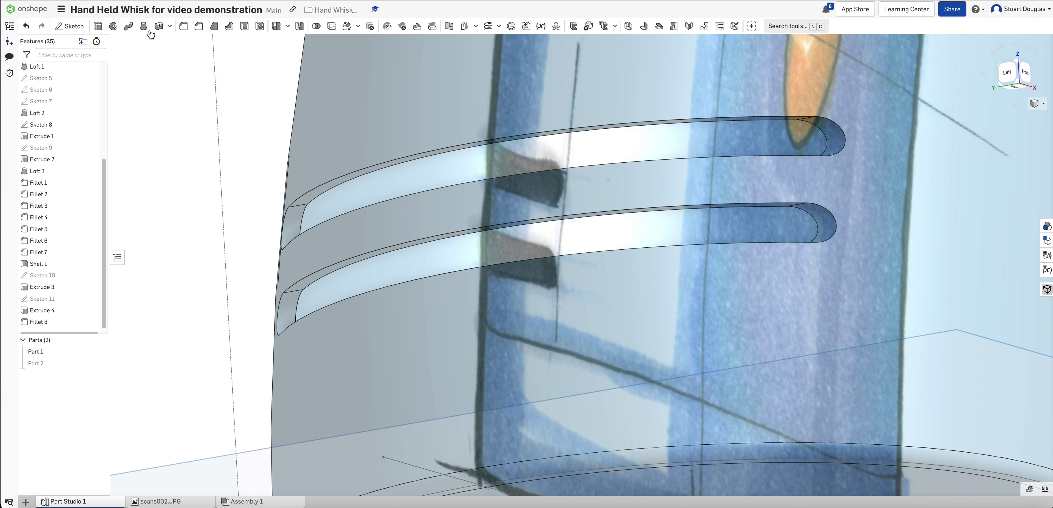
left_click(183, 26)
left_click(172, 117)
type("0.25")
left_click(688, 206)
left_click(698, 157)
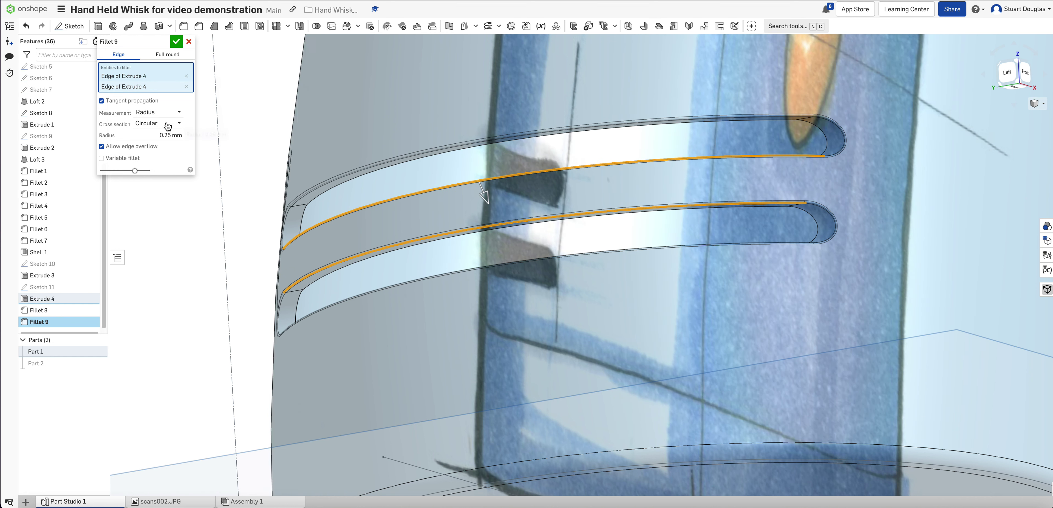
- Set the radius of the vent slots' rim fillet to 1 mm and finish it
left_click_drag(172, 135, 155, 136)
type("0.5")
key("Return")
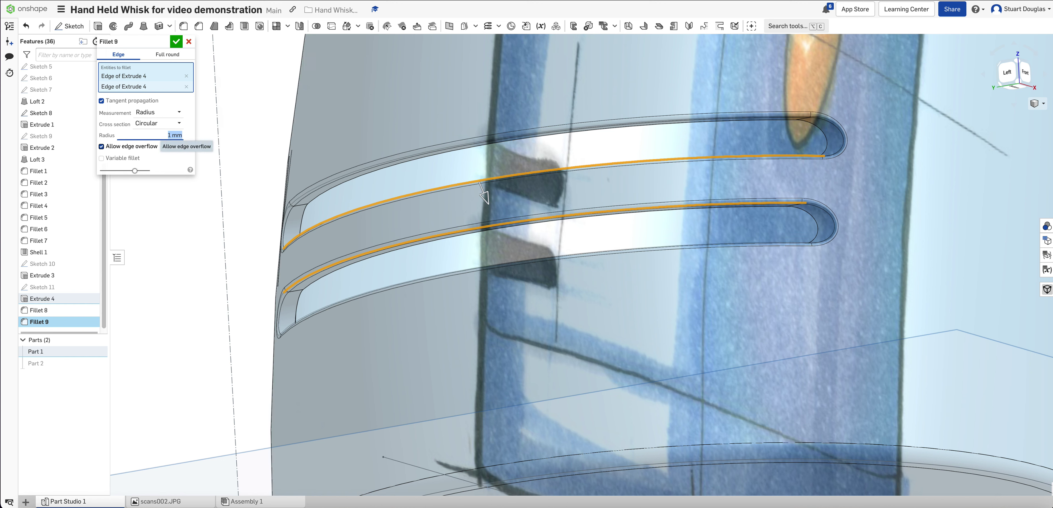
left_click(176, 41)
- Hide the scanned sheet sketch and show Part 2 alongside the handle body
scroll(573, 254, "up", 10)
scroll(61, 205, "up", 10)
left_click(95, 126)
left_click(102, 363)
right_click_drag(589, 278, 597, 265)
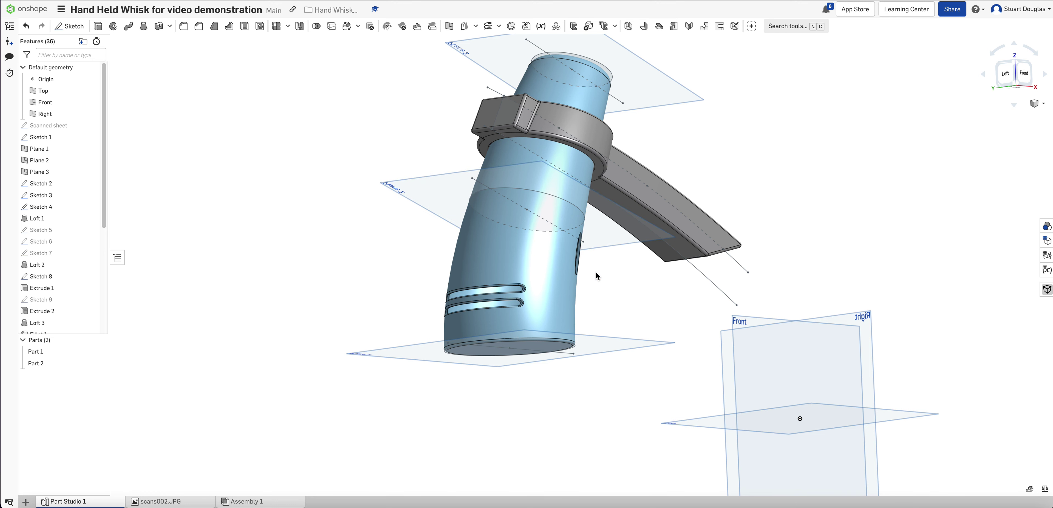